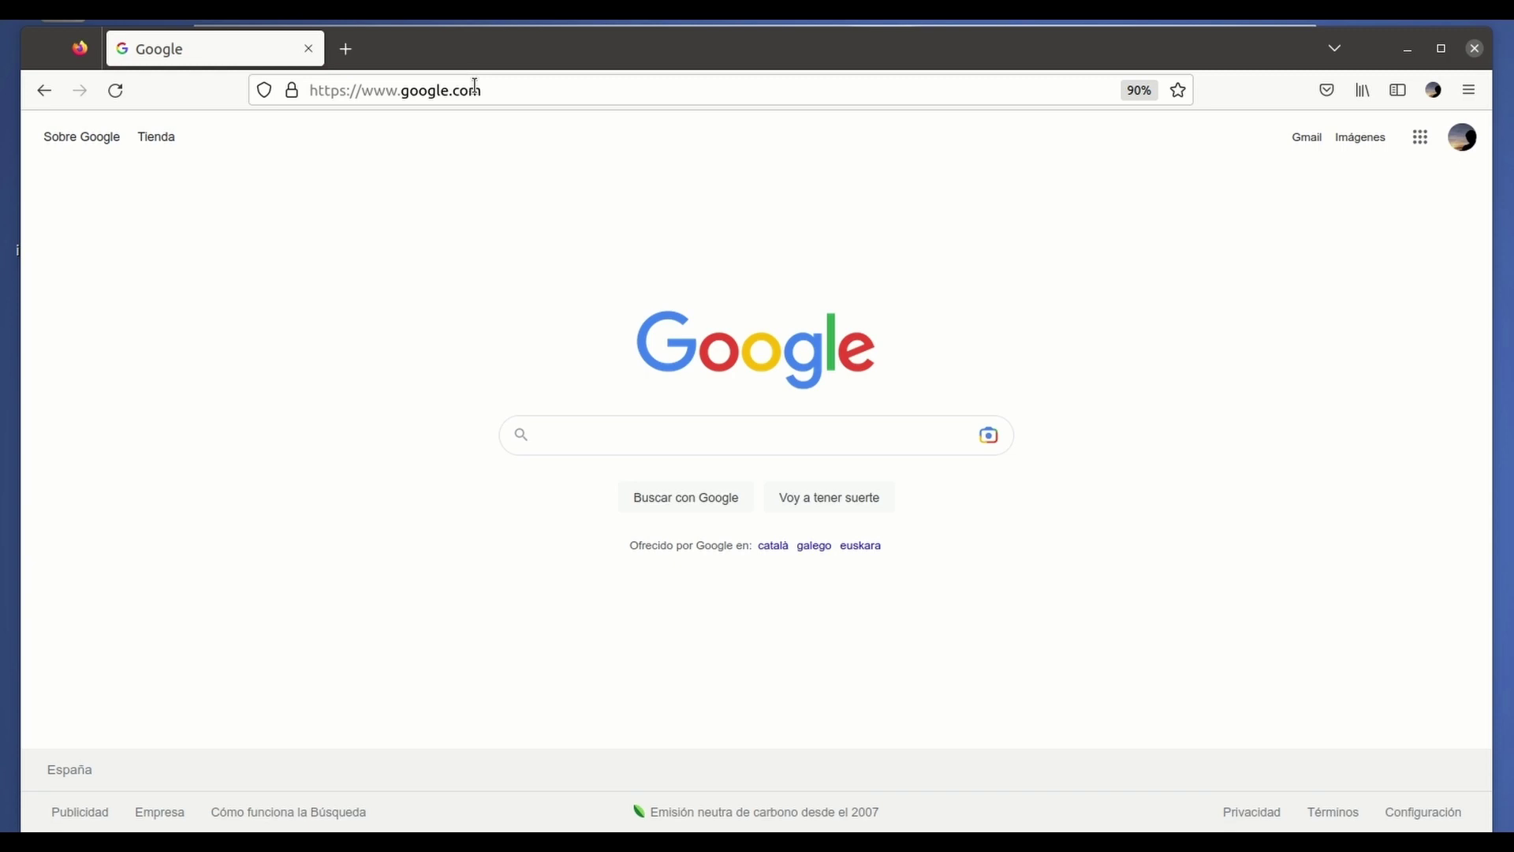
Load the Synology DiskStation at 192.168.1.14:5550 in Firefox.
click(474, 87)
text(19)
key(End)
key(BackSpace)
key(BackSpace)
key(BackSpace)
key(BackSpace)
key(BackSpace)
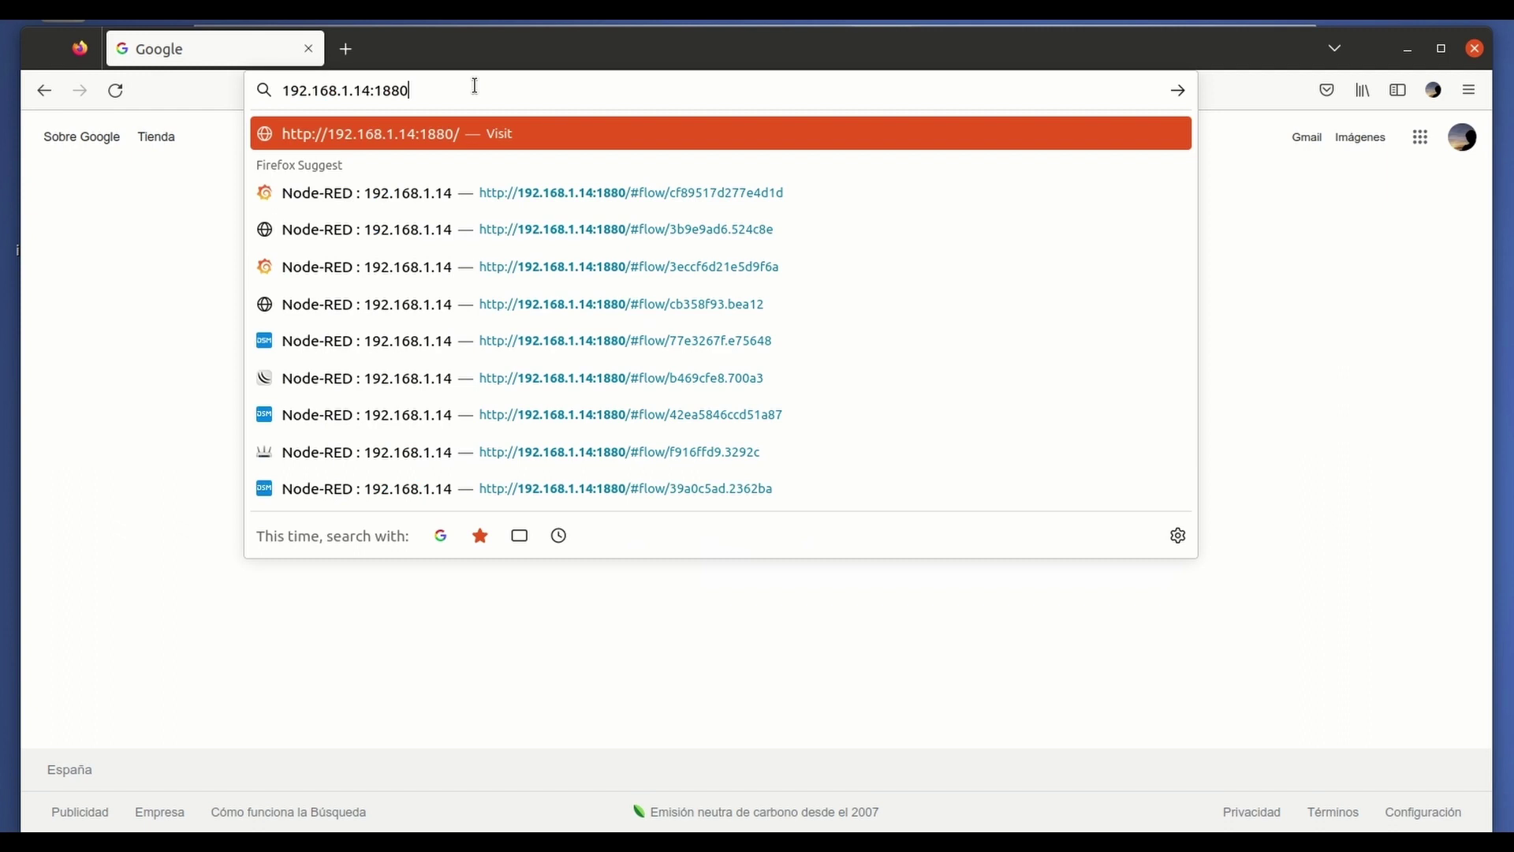
text(5)
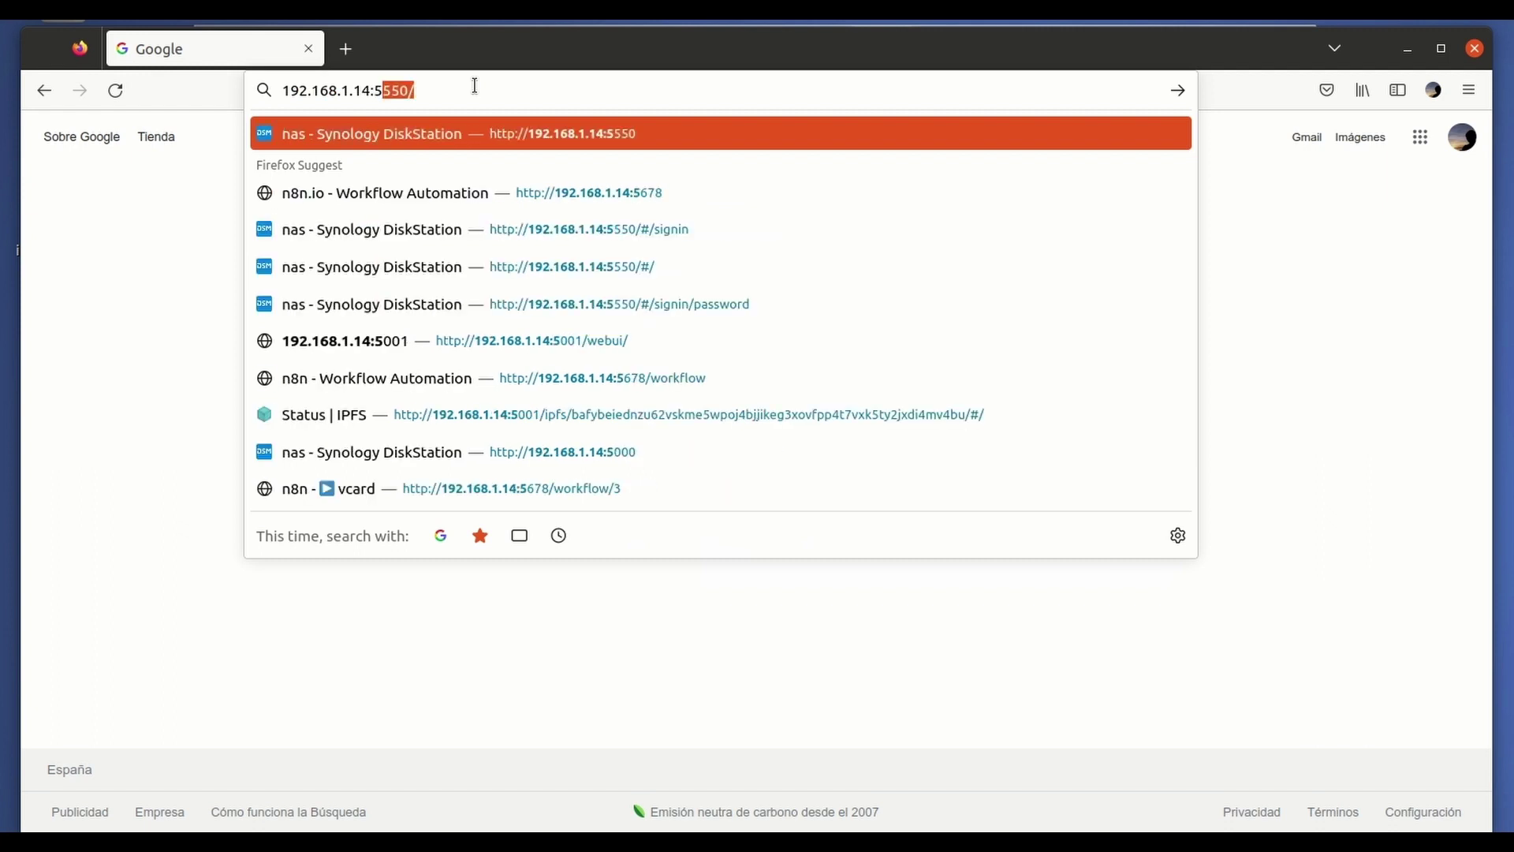
key(Return)
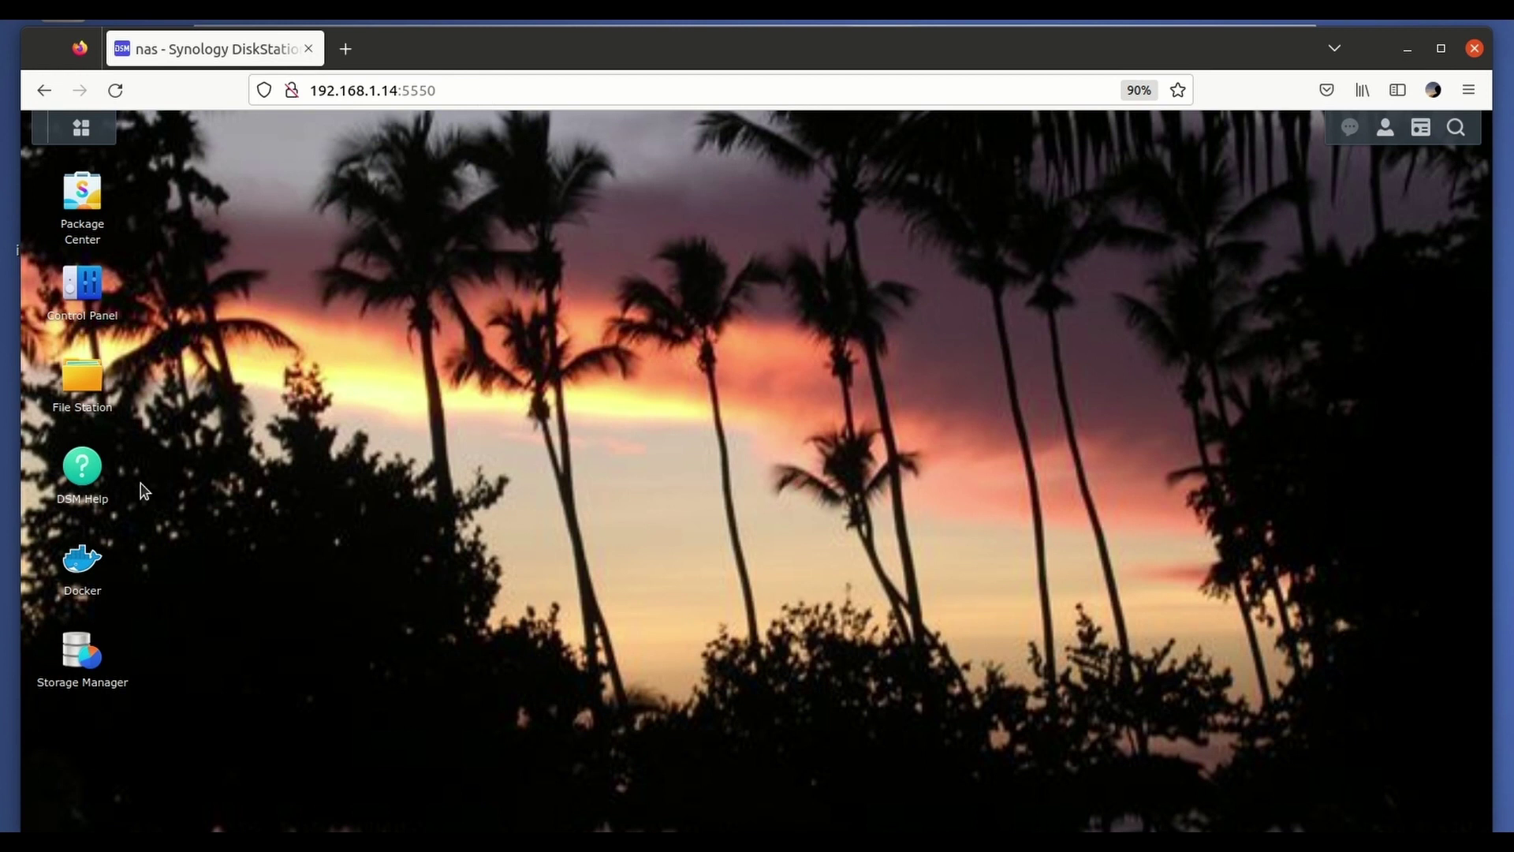
Open Docker's container list and check the cloudflare-synology log, which flags version 2022.8.2 as outdated.
click(84, 565)
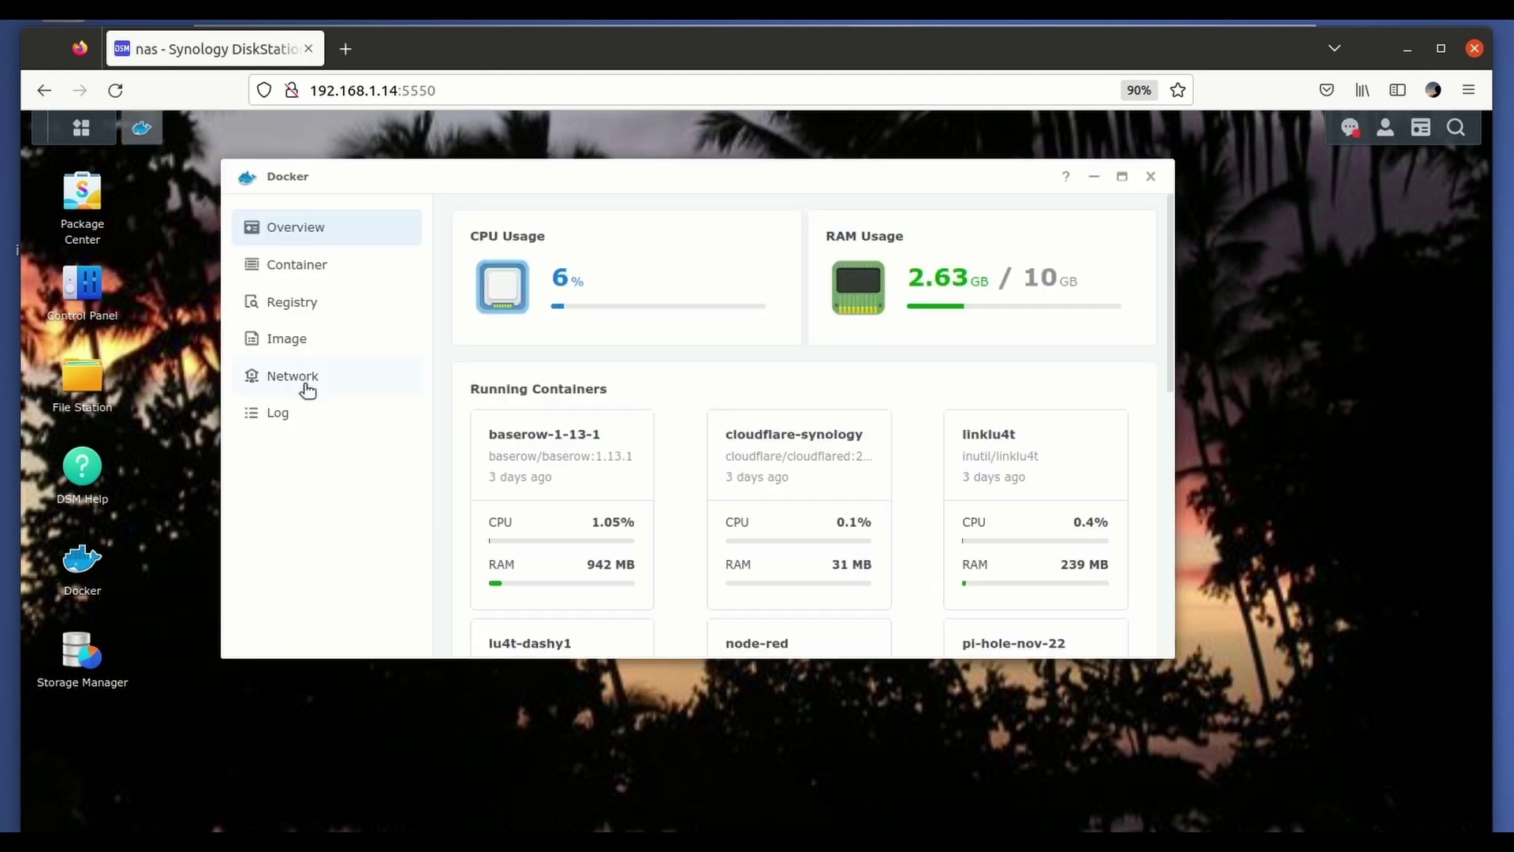
click(297, 267)
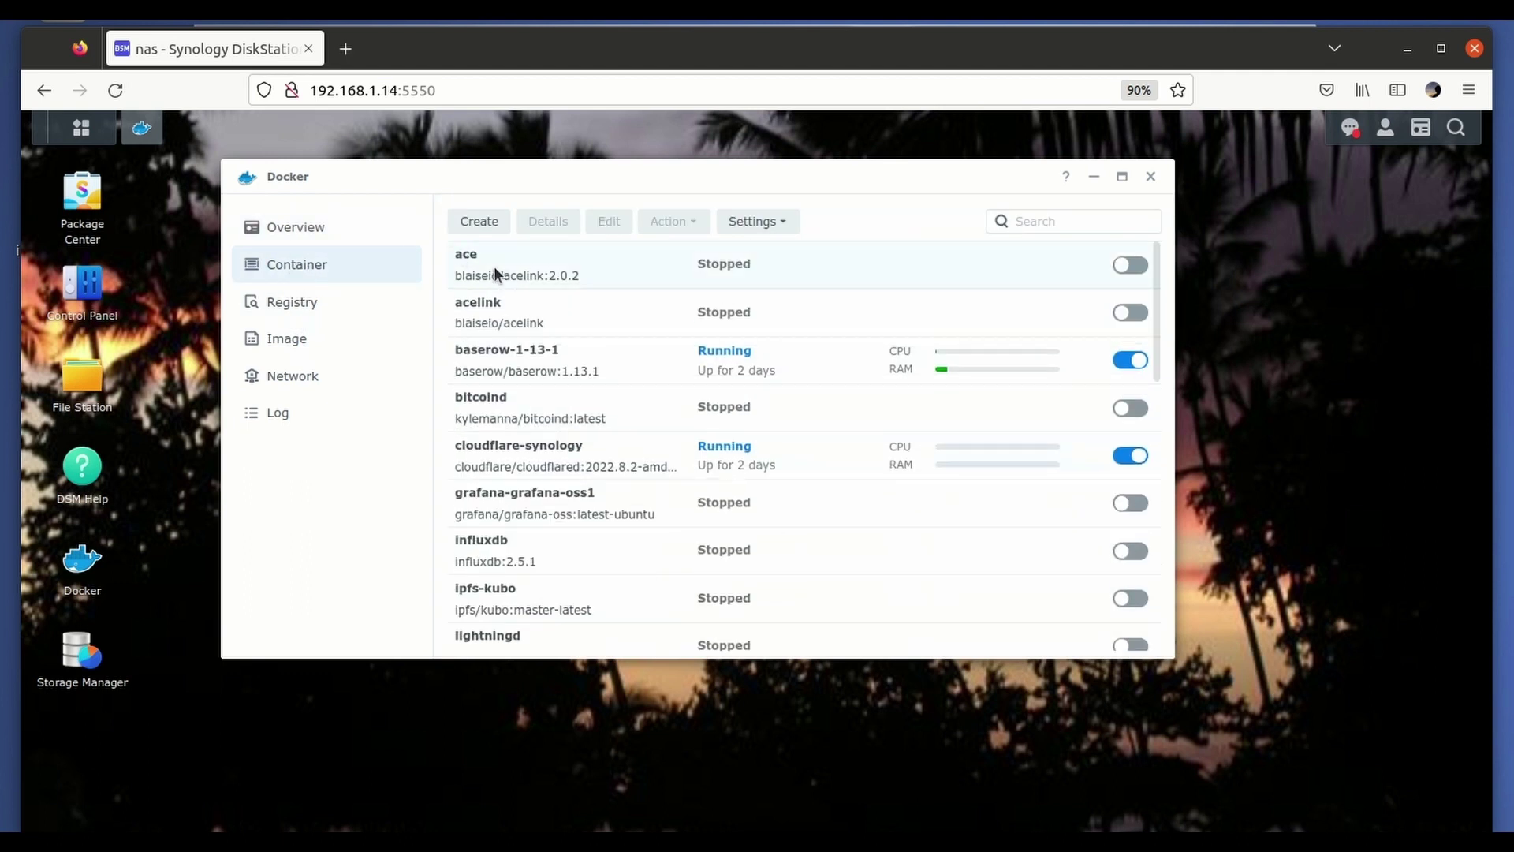
double_click(580, 447)
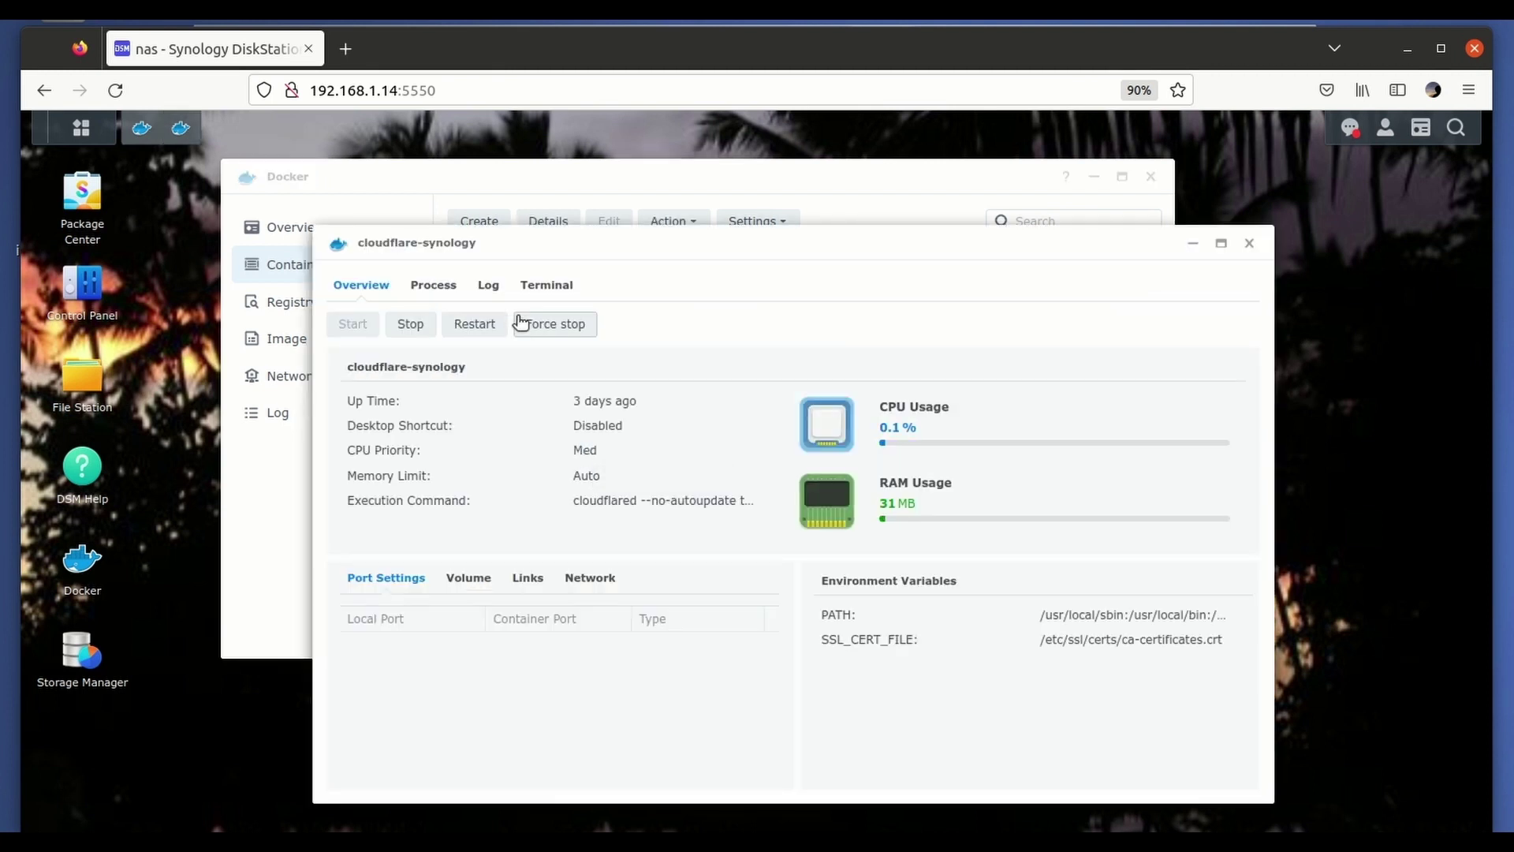
click(490, 285)
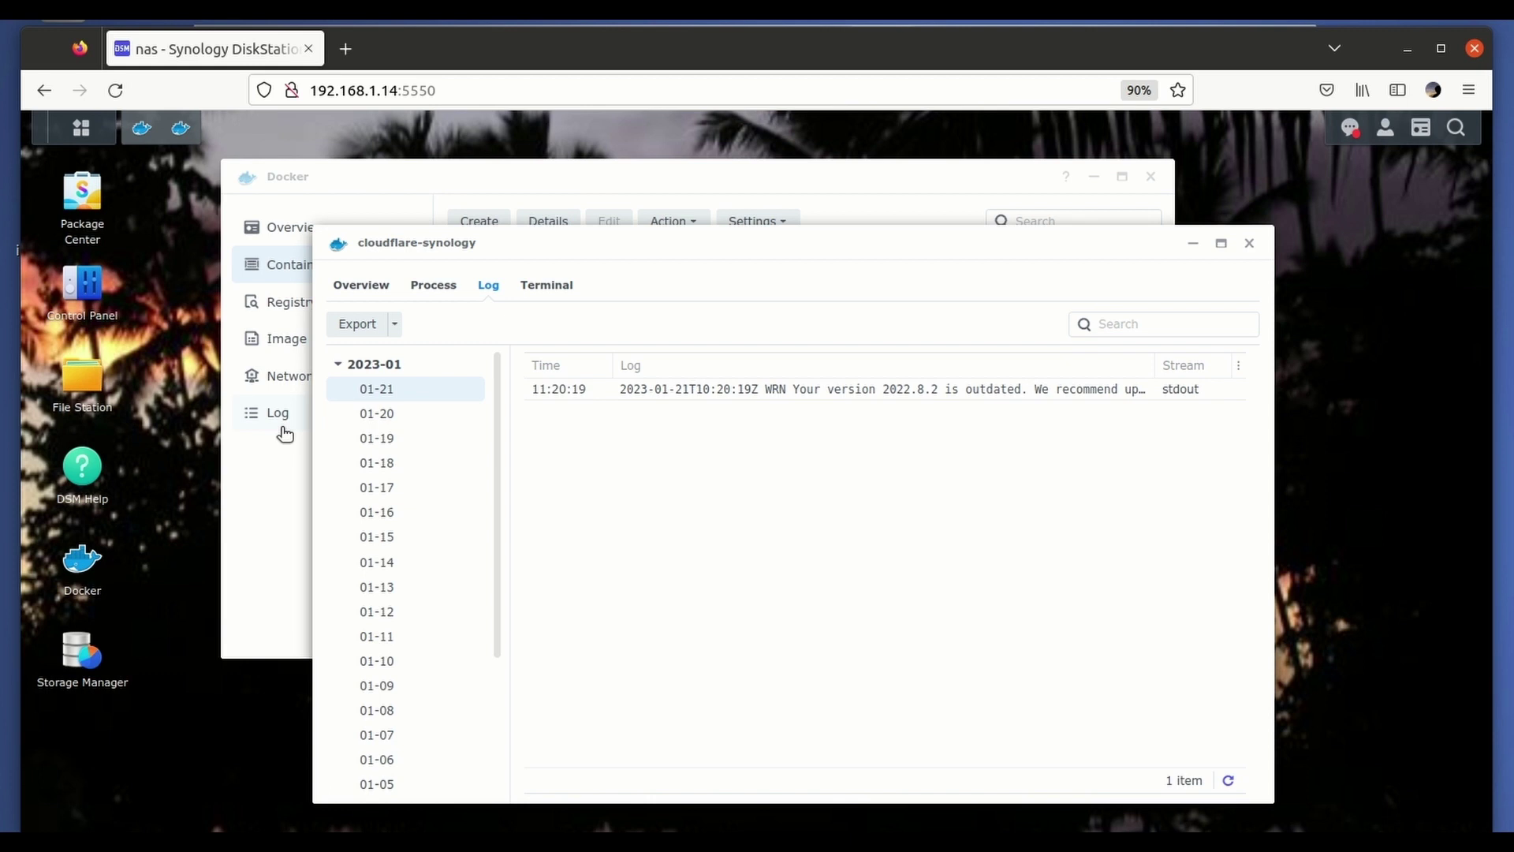
click(262, 470)
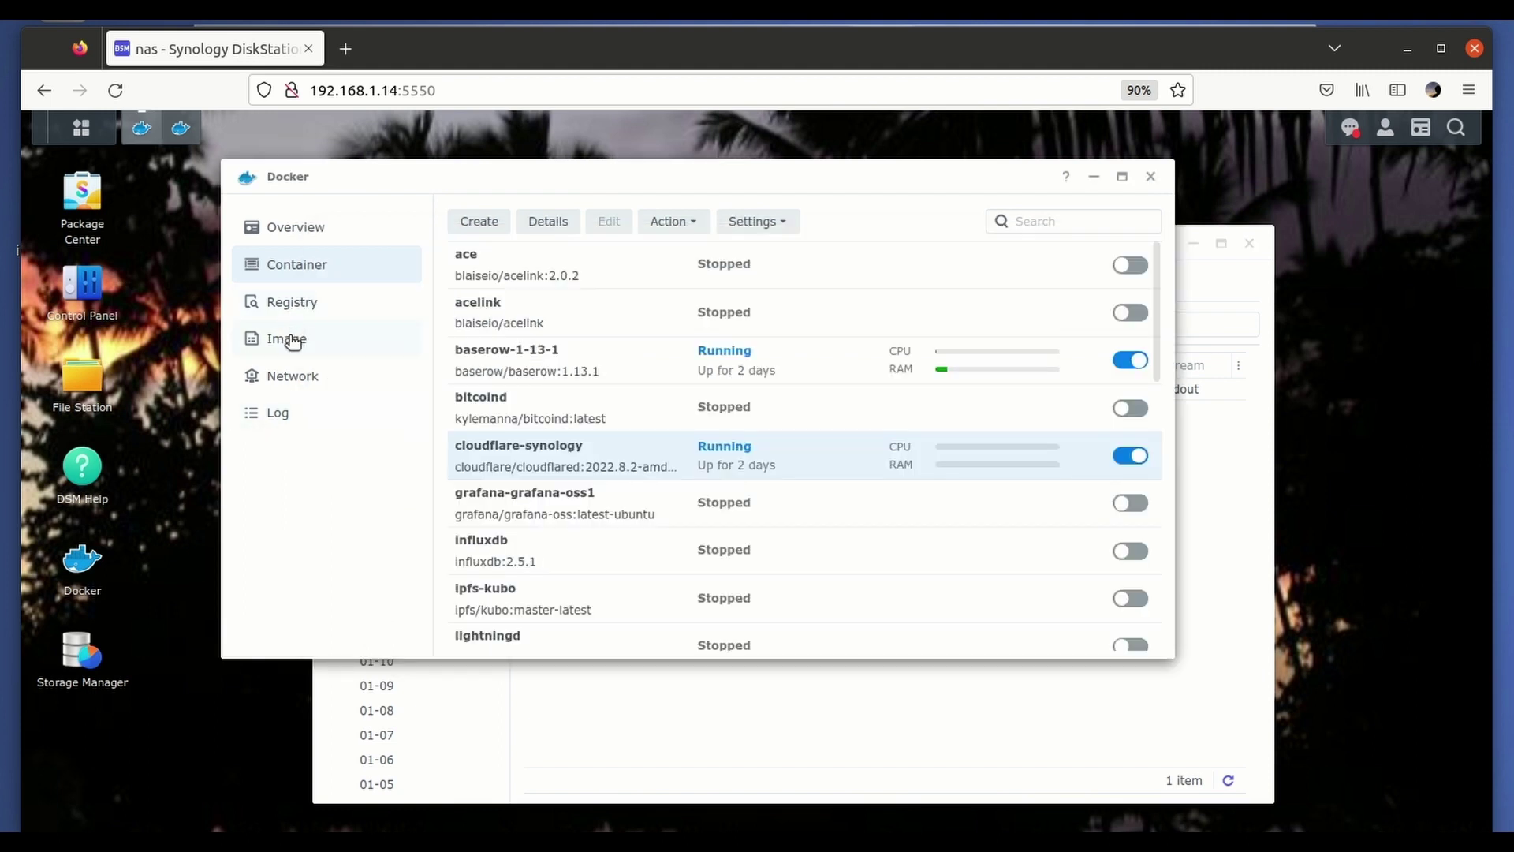
Search the Docker registry for cloudflare/cloudflared.
click(292, 339)
click(293, 311)
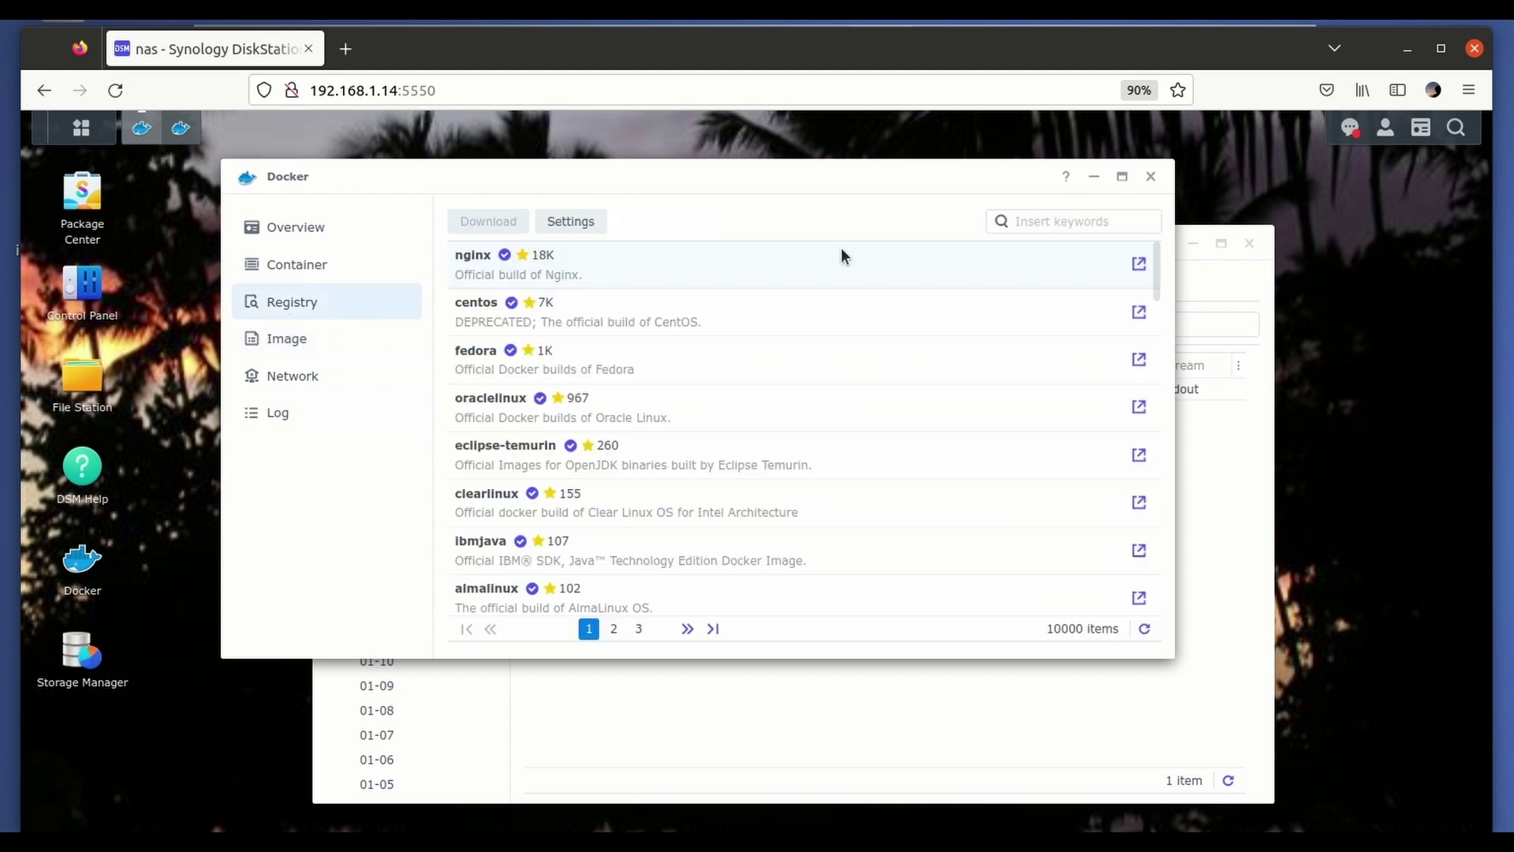
click(1070, 222)
text(cl)
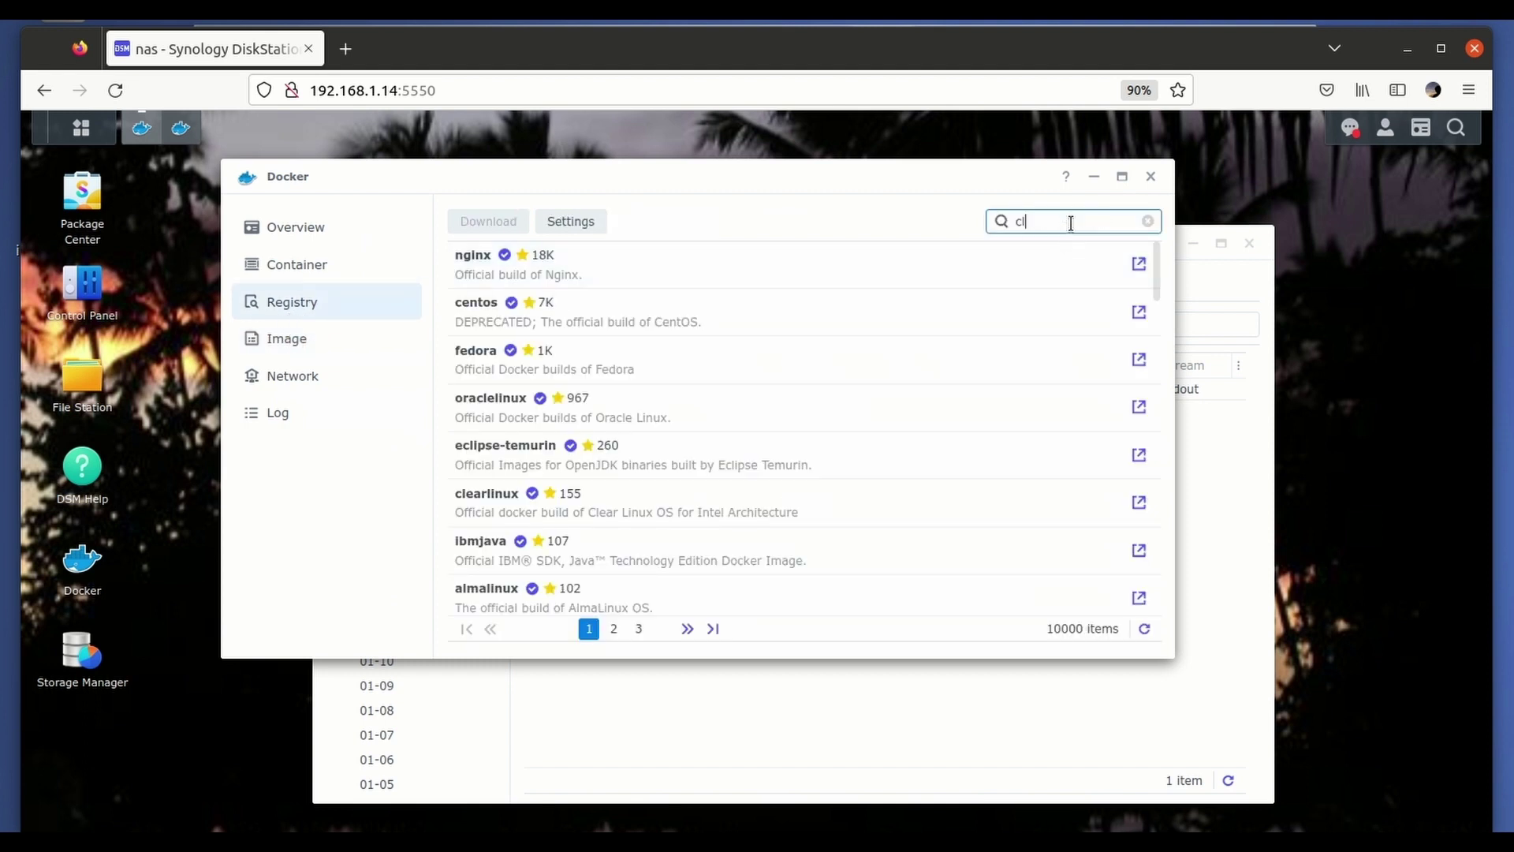
text(oudflare/cloudflared)
key(Return)
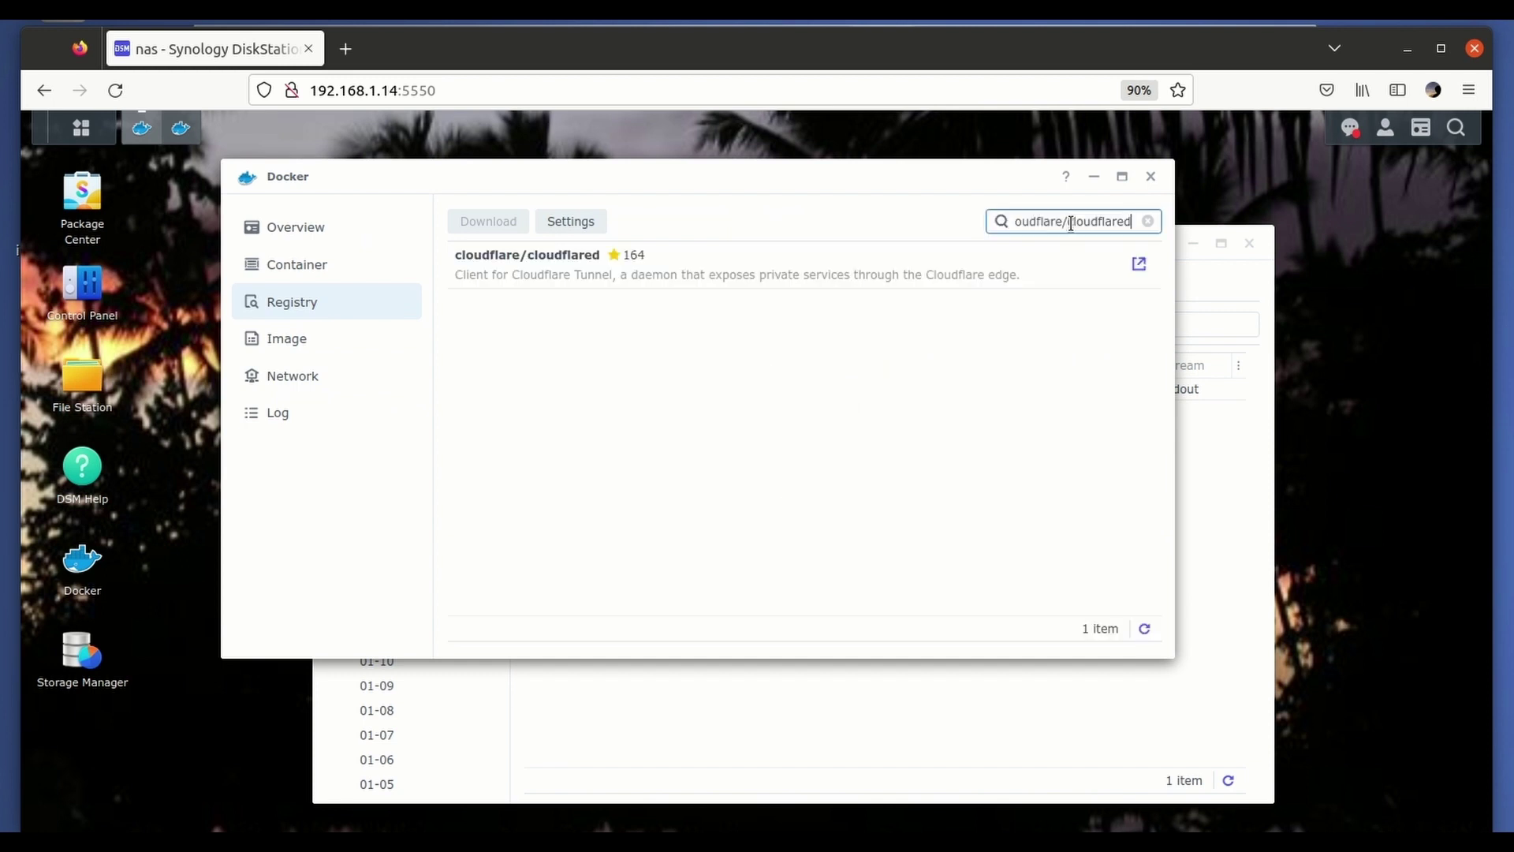
Choose tag 2023.1.0 instead of latest for the cloudflare/cloudflared image download.
double_click(740, 274)
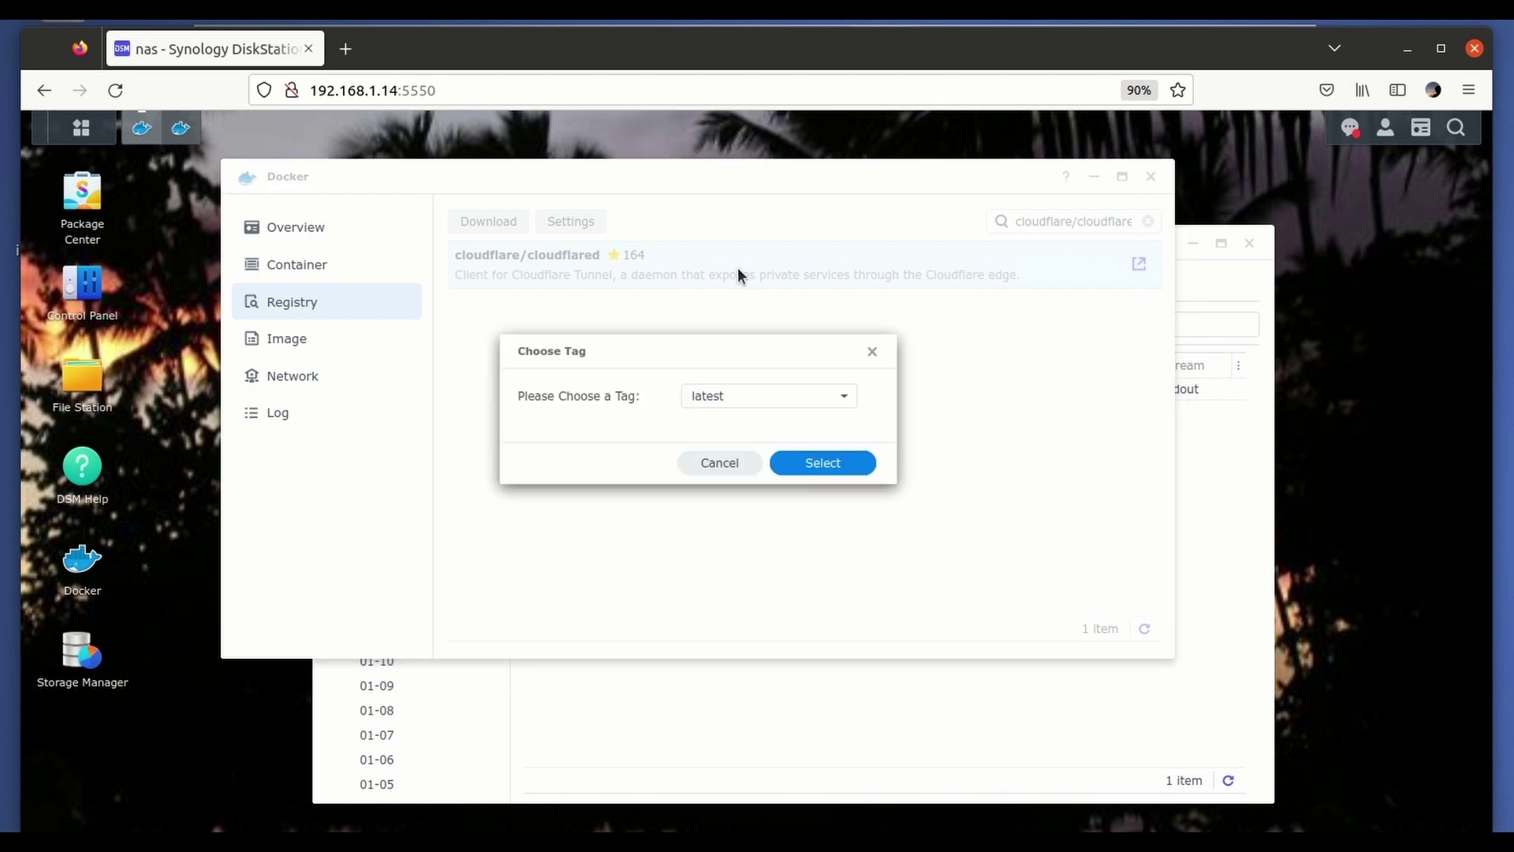
click(734, 397)
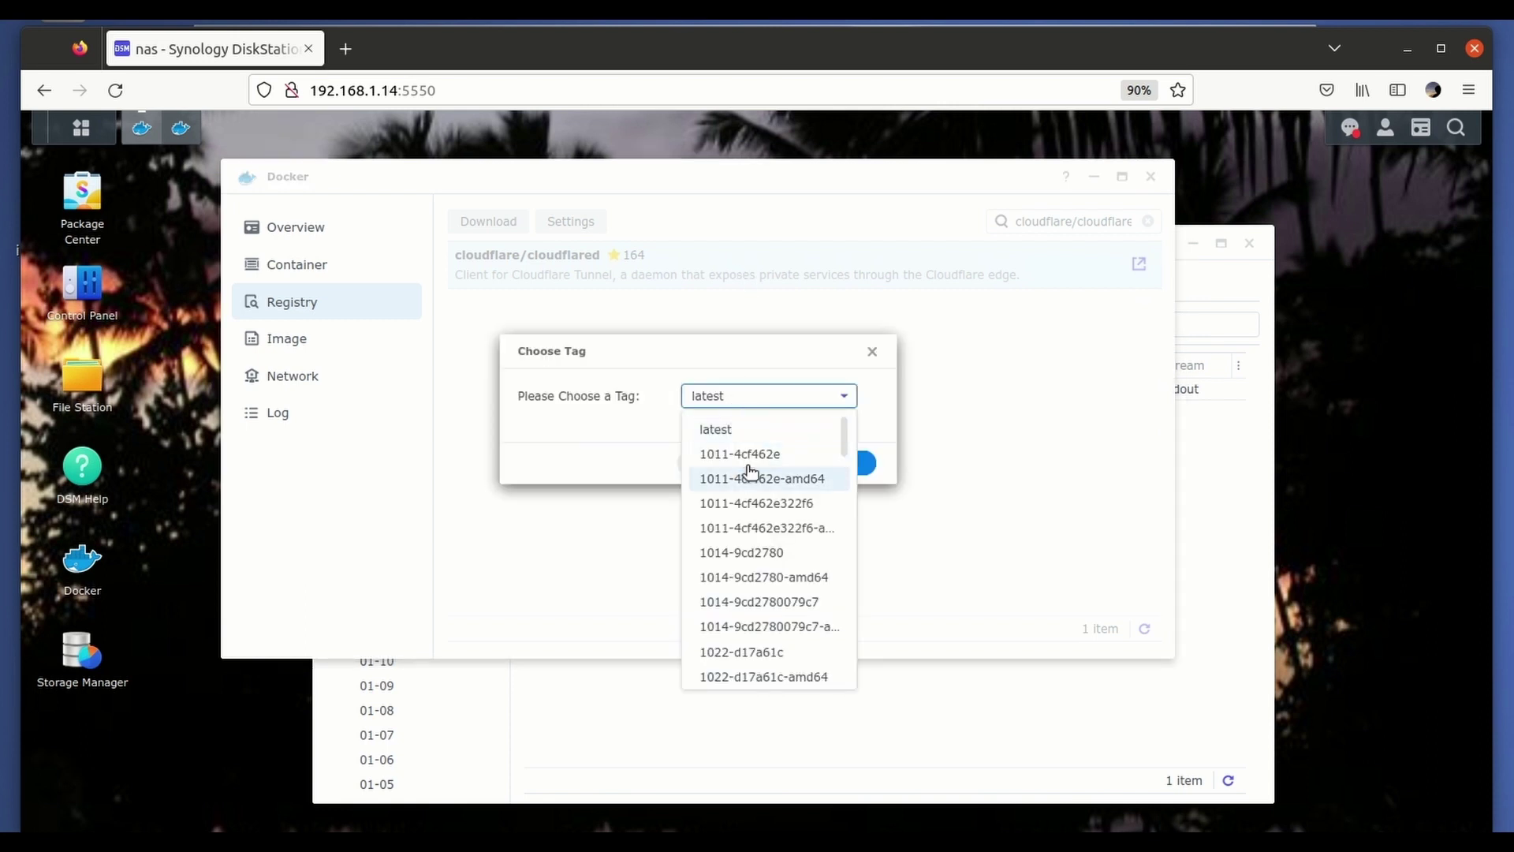
scroll(750, 472, down, 12)
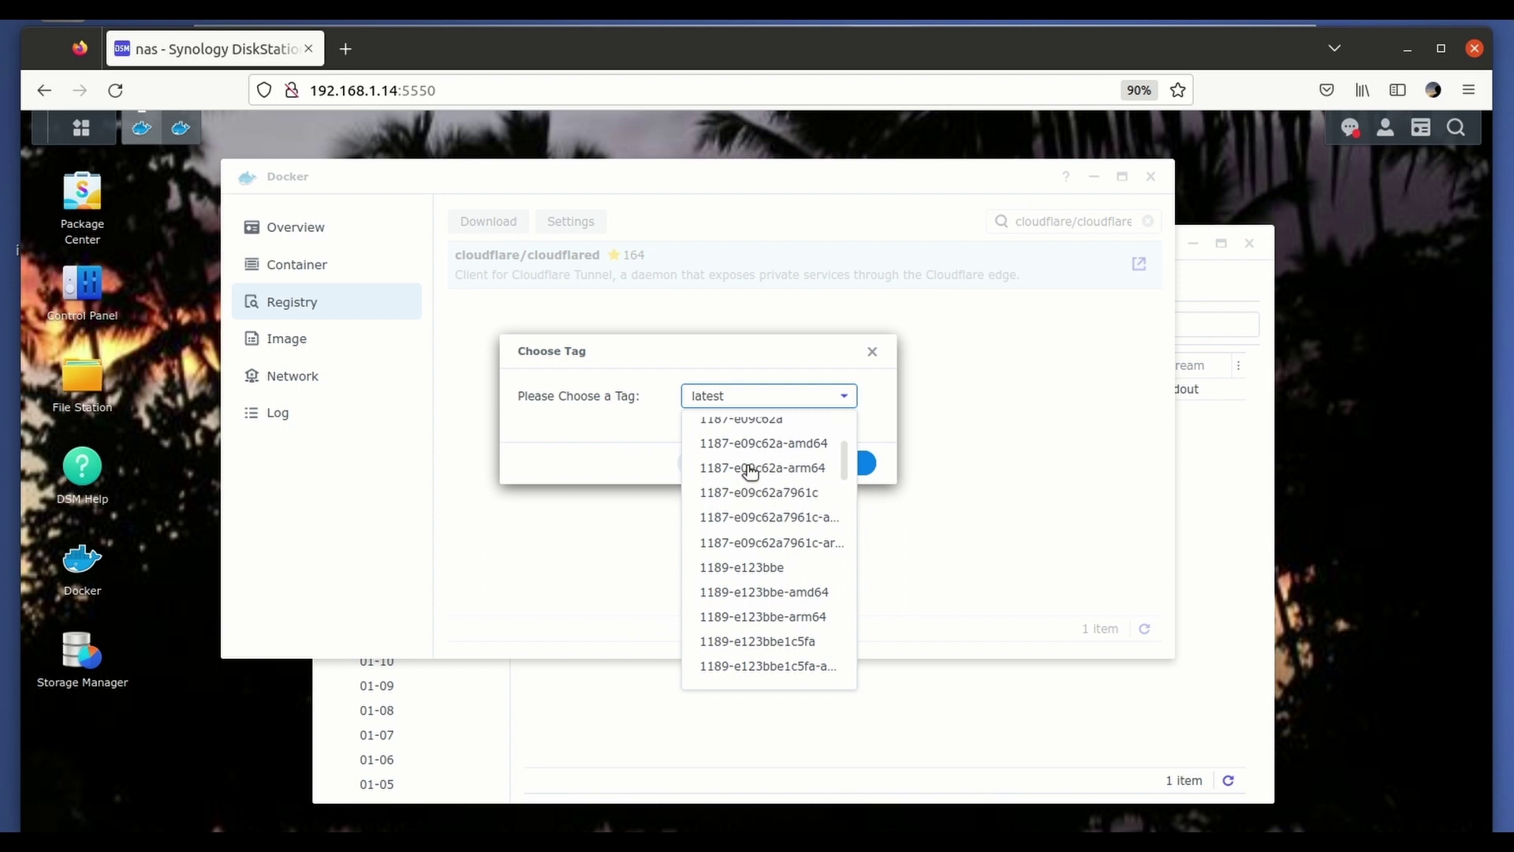
scroll(750, 472, down, 15)
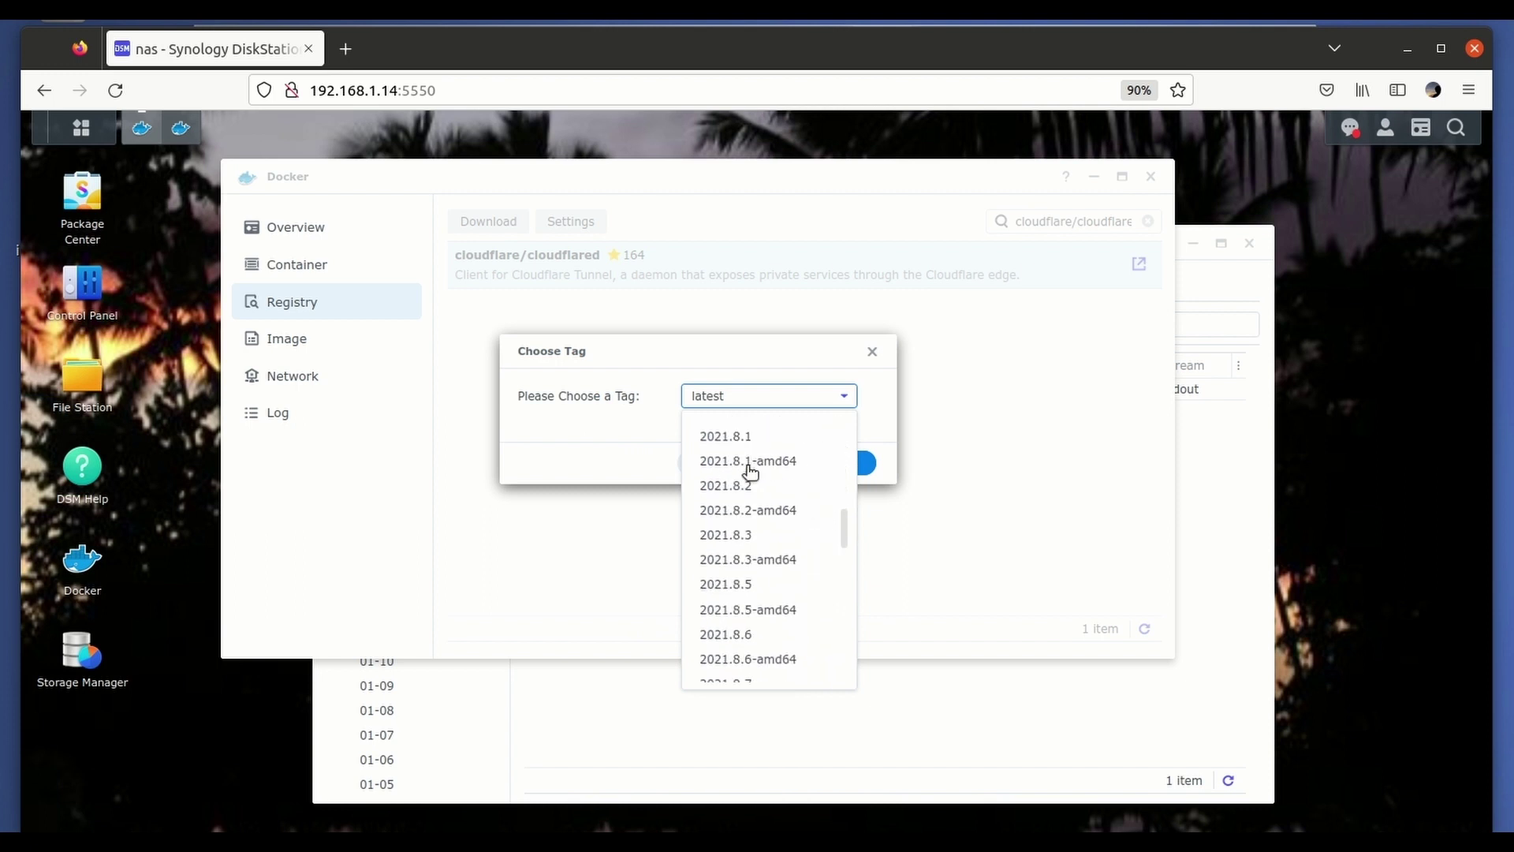
scroll(750, 472, down, 12)
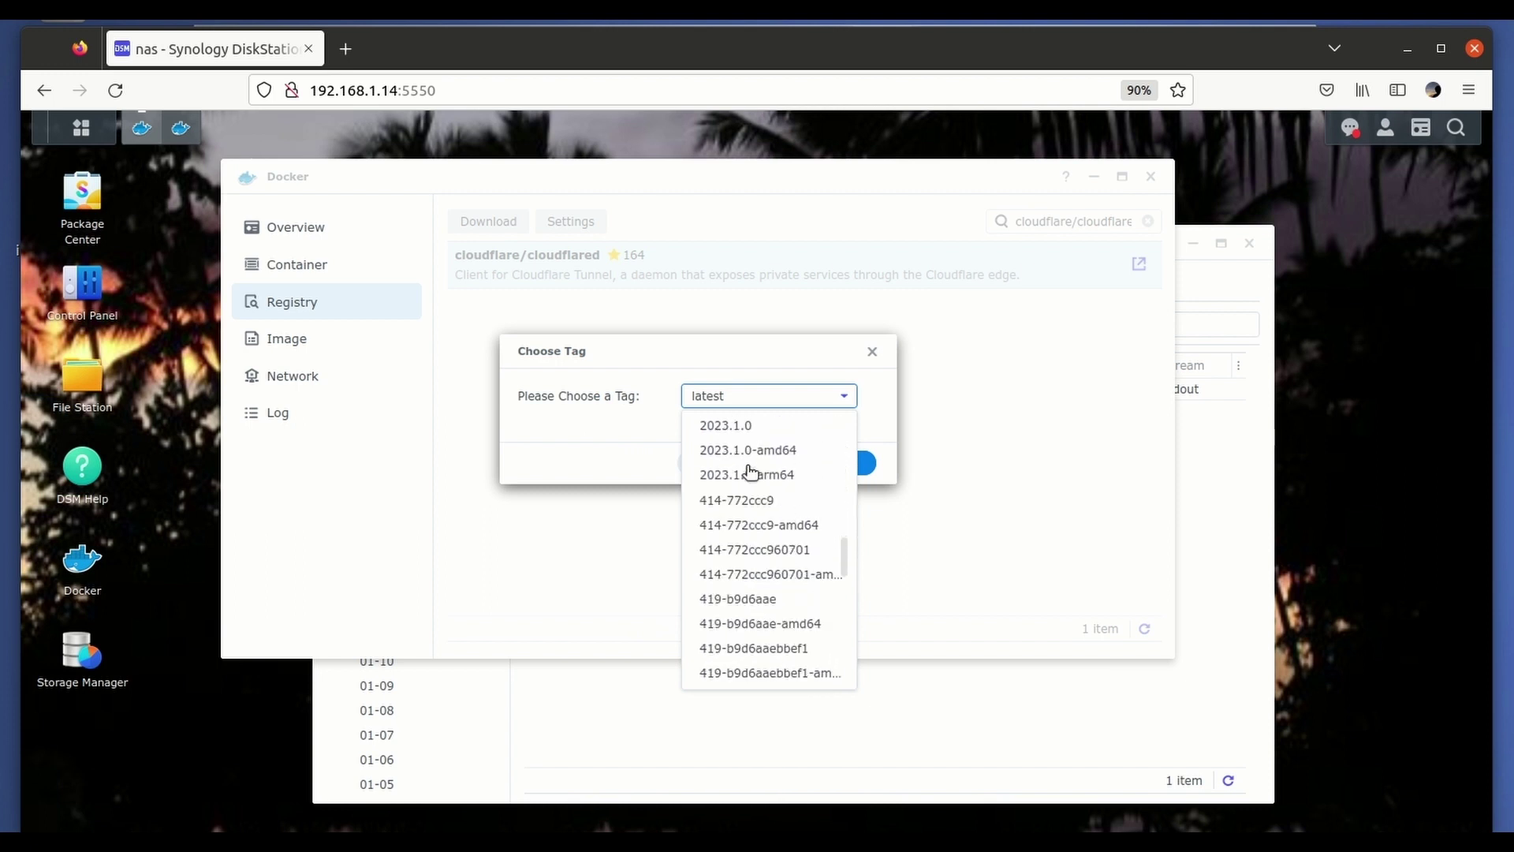
scroll(751, 473, up, 3)
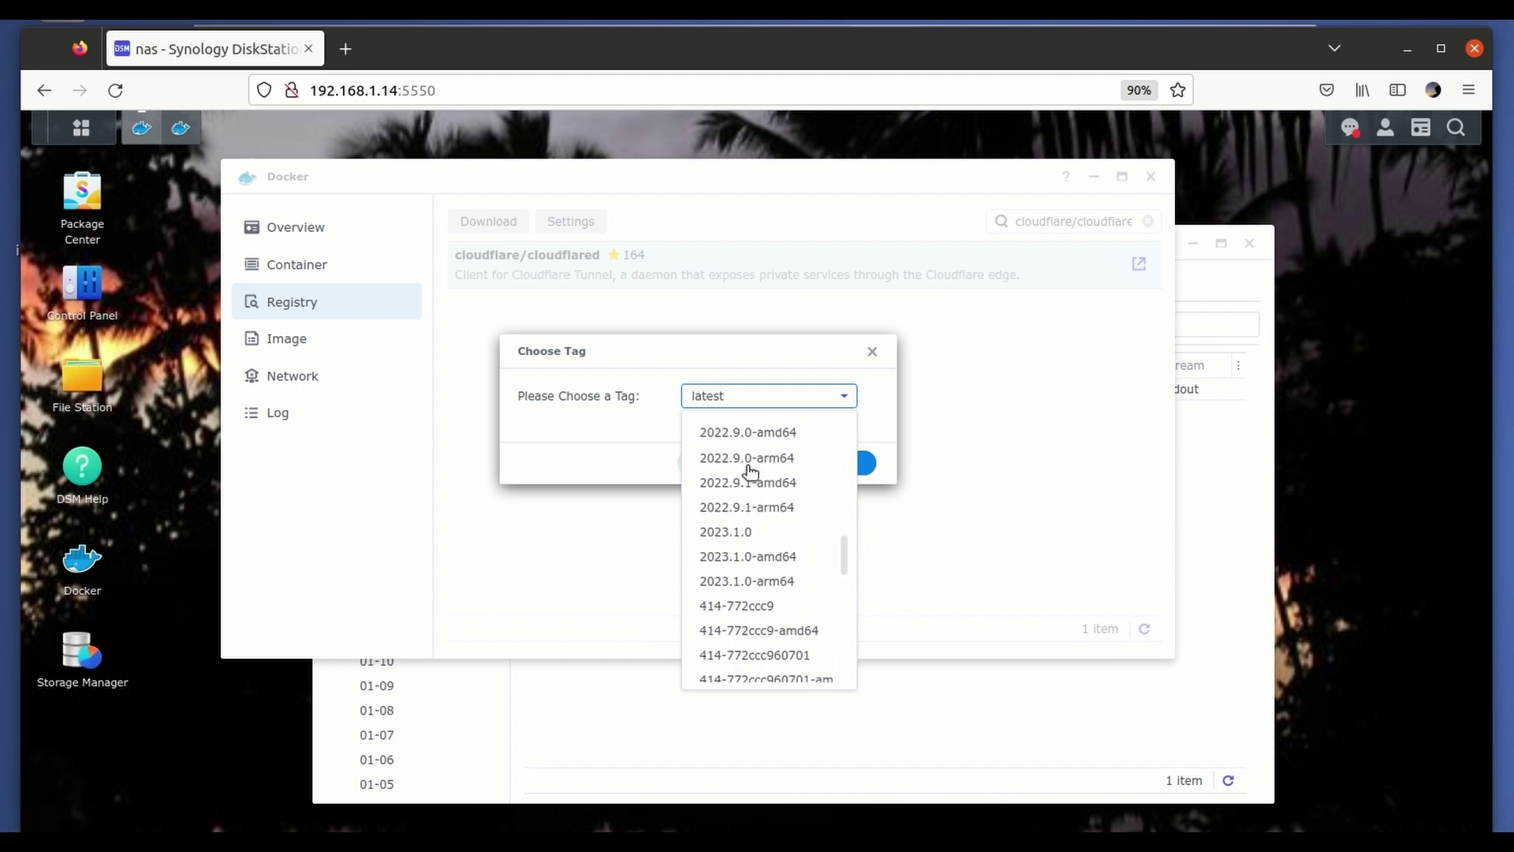
click(742, 533)
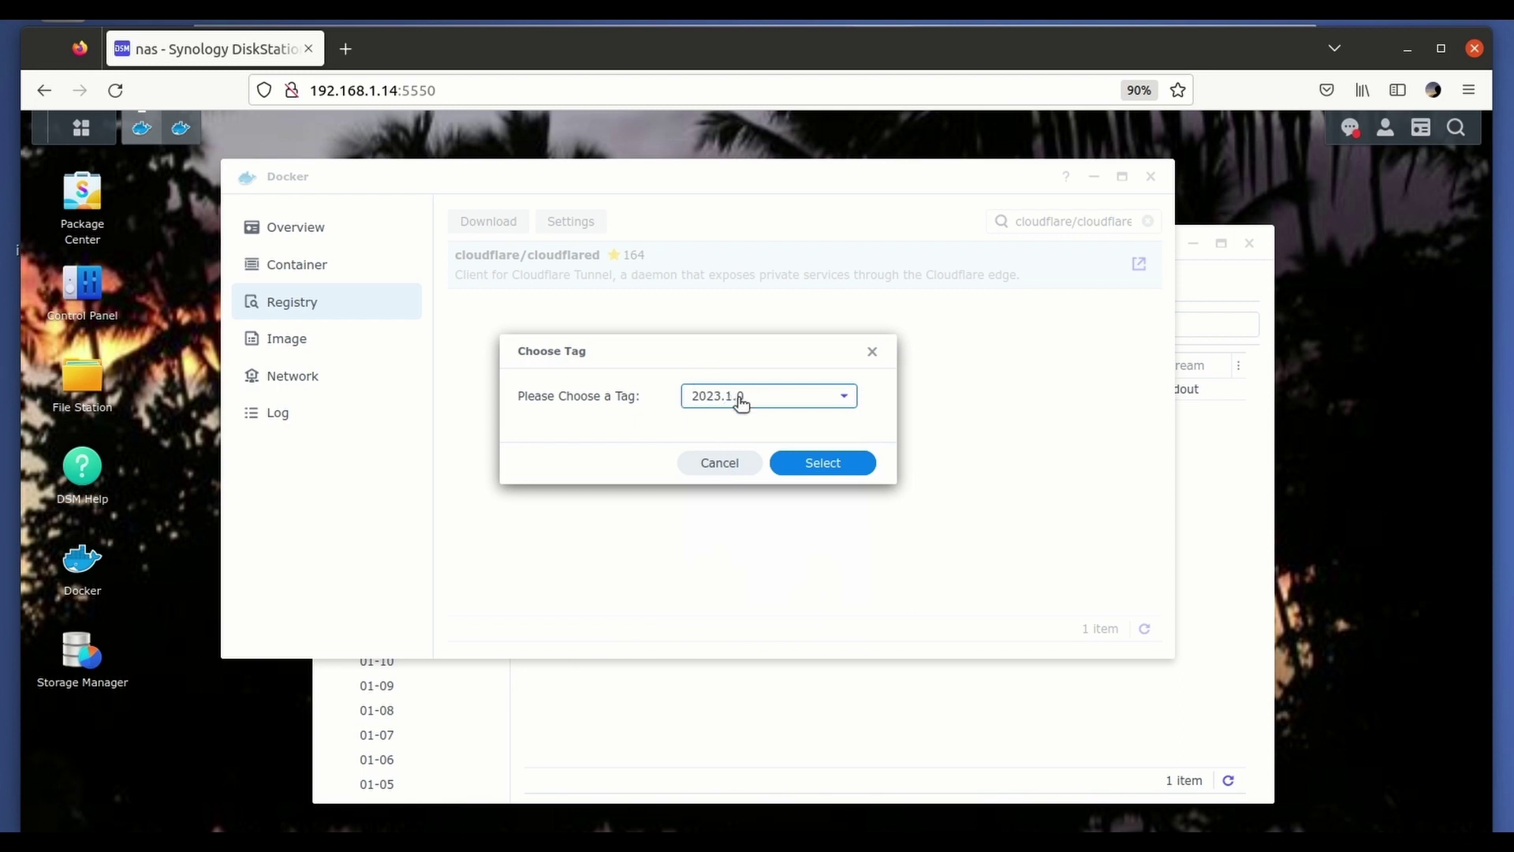
Download the cloudflared 2023.1.0 image and stop the old cloudflare-synology container.
click(794, 464)
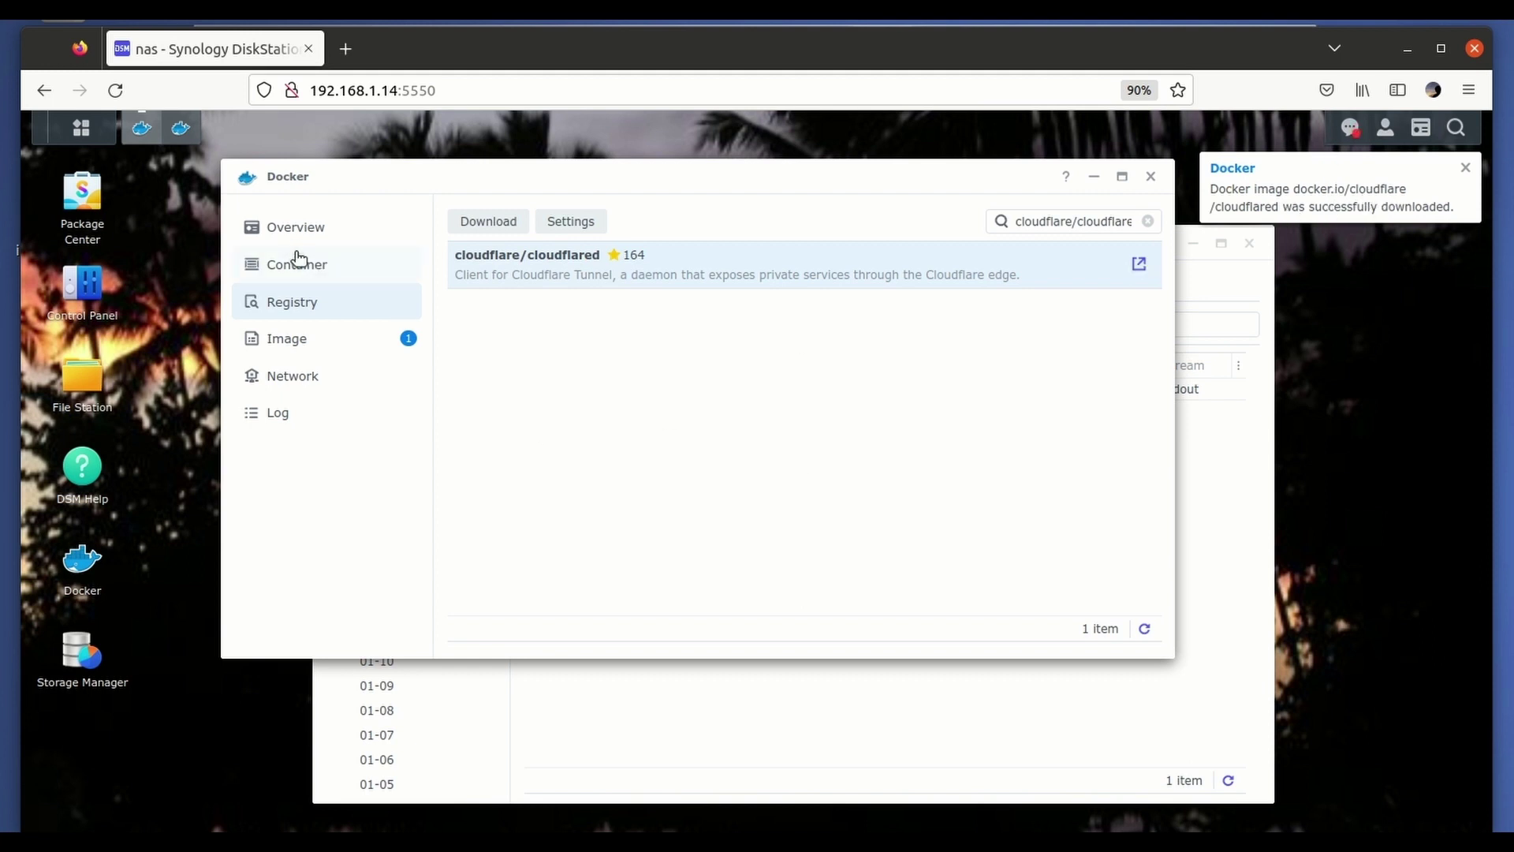
click(321, 268)
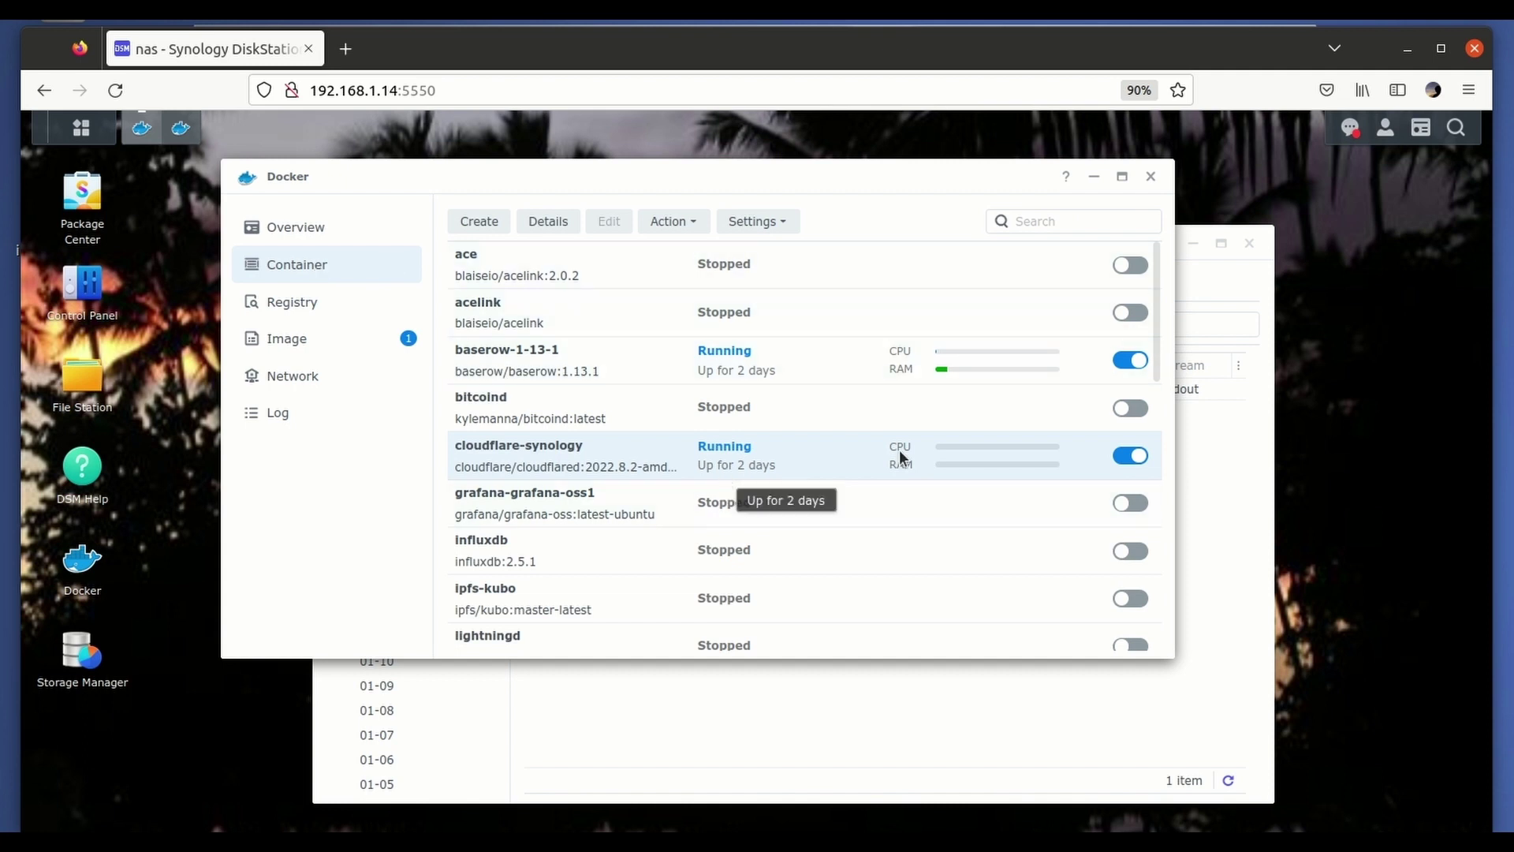
click(1133, 458)
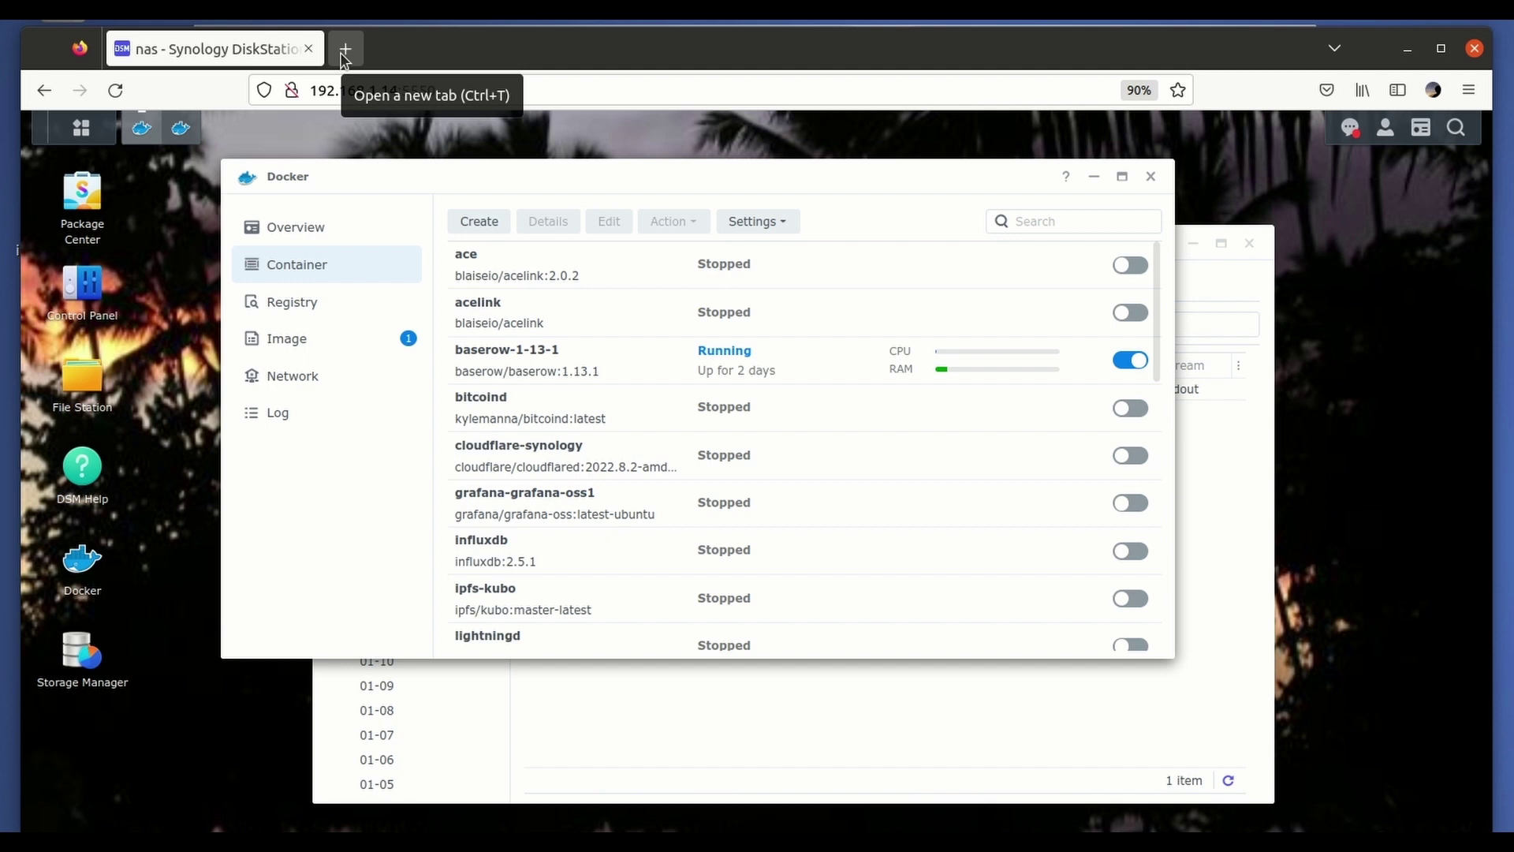
Create a container from cloudflared:2023.1.0 using the Docker host's network.
click(307, 353)
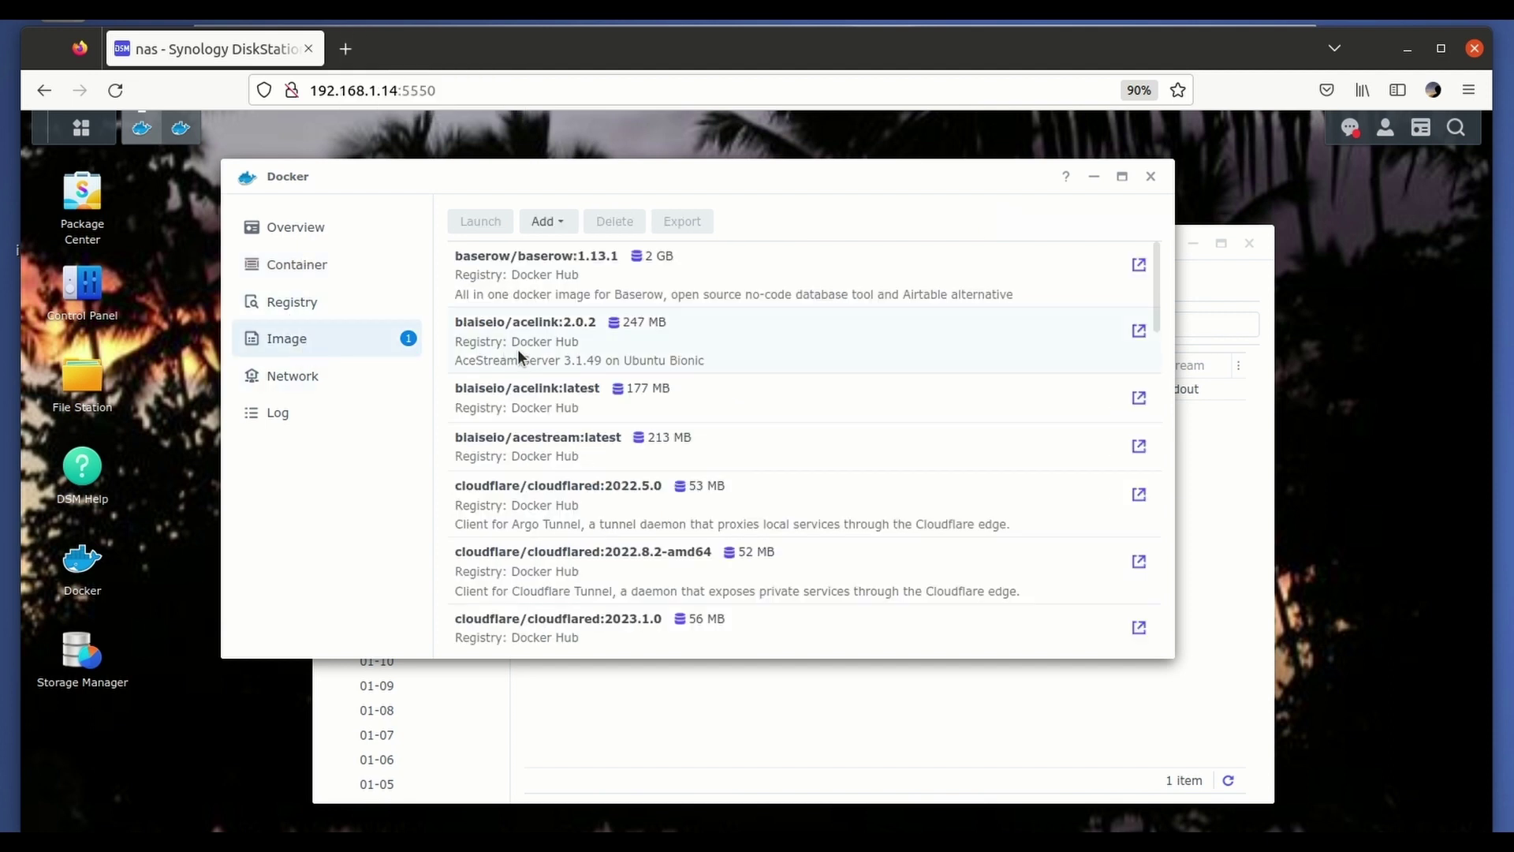
scroll(518, 348, down, 3)
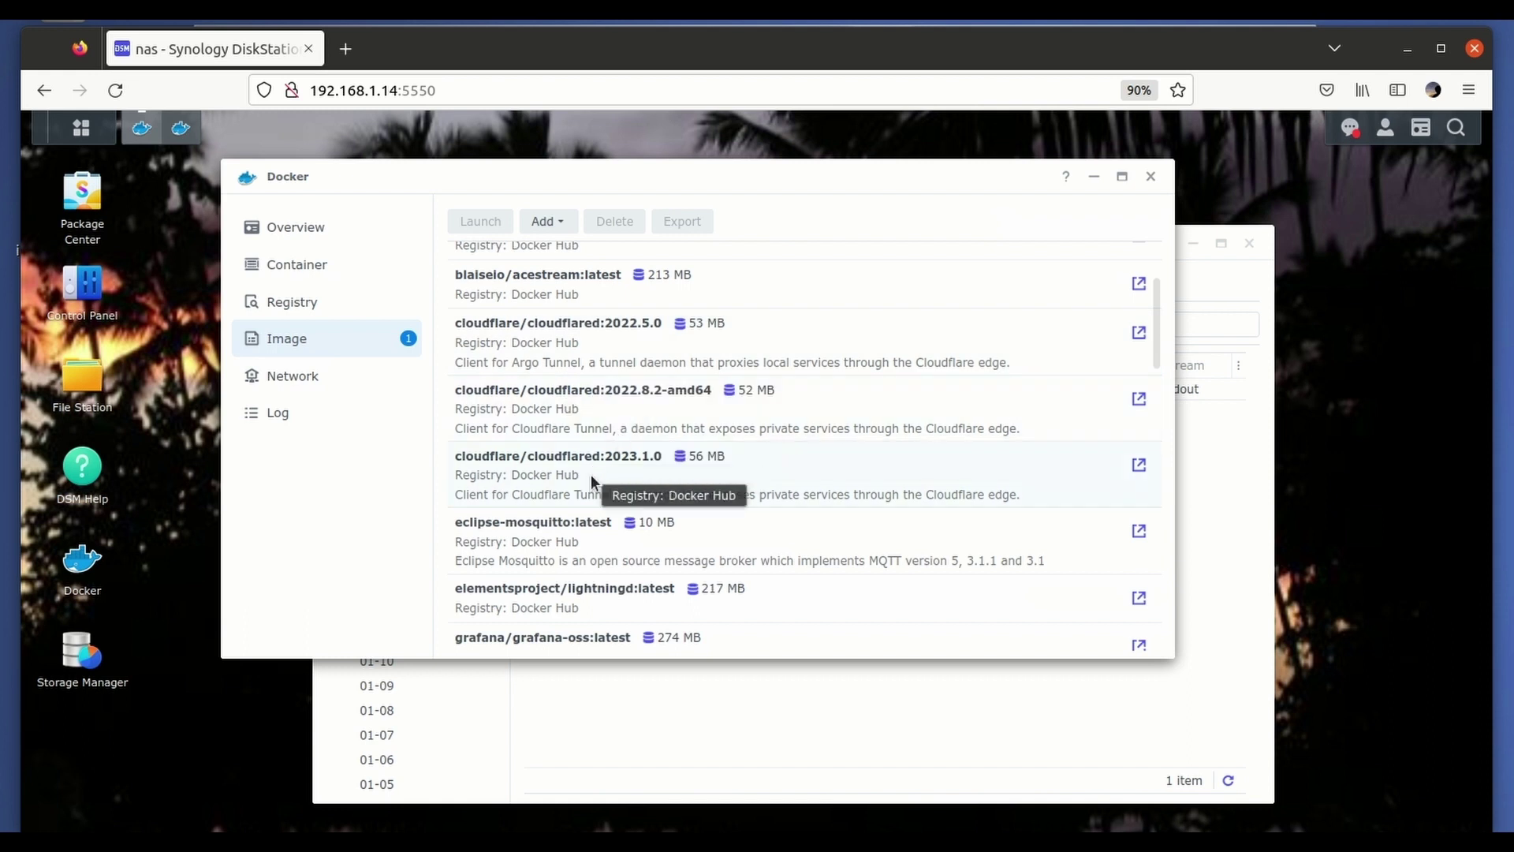
double_click(660, 482)
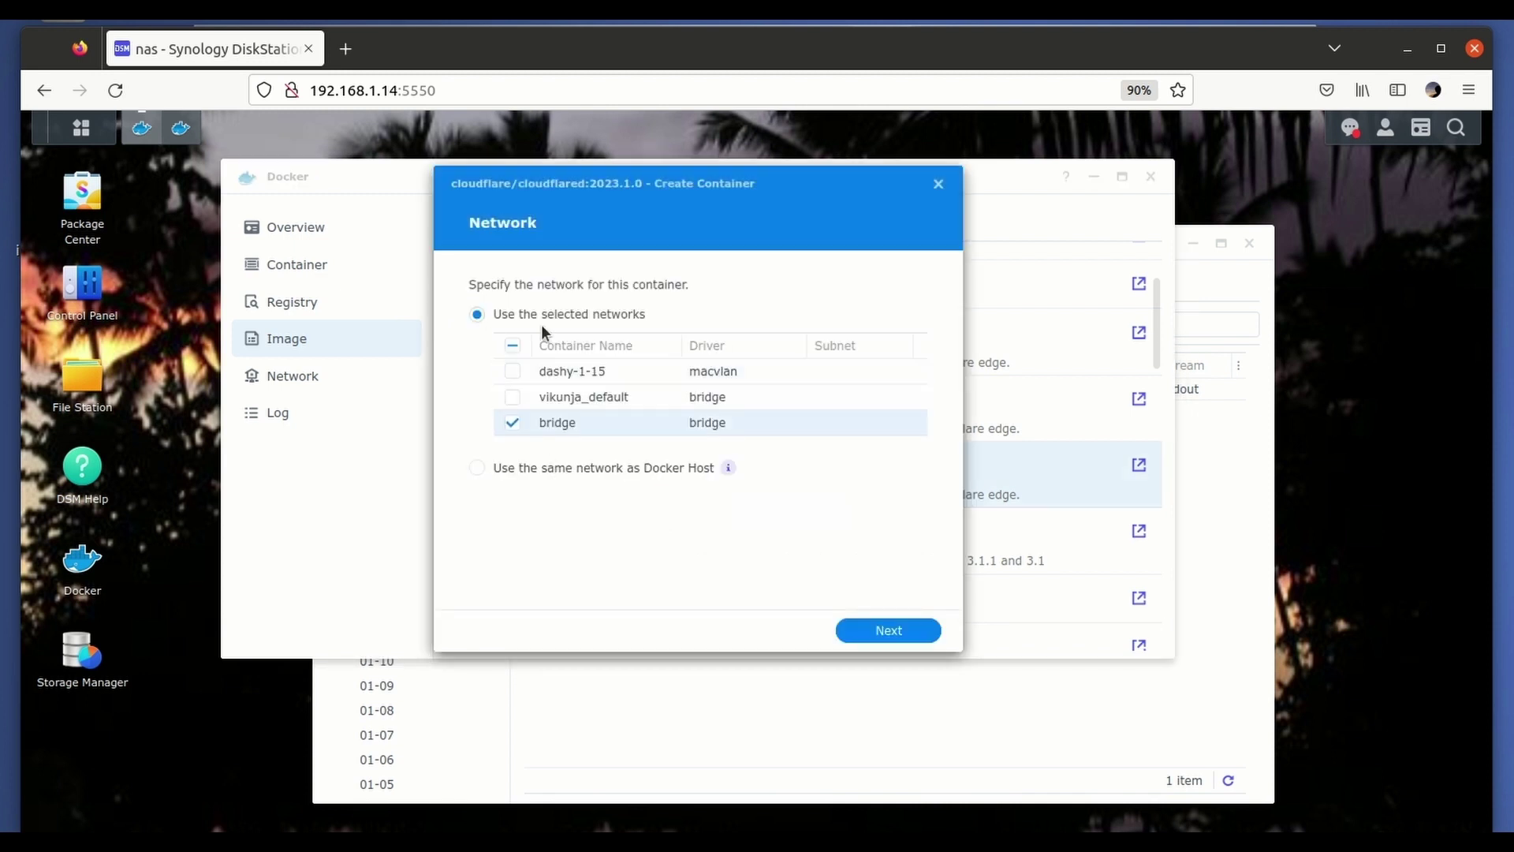
click(476, 468)
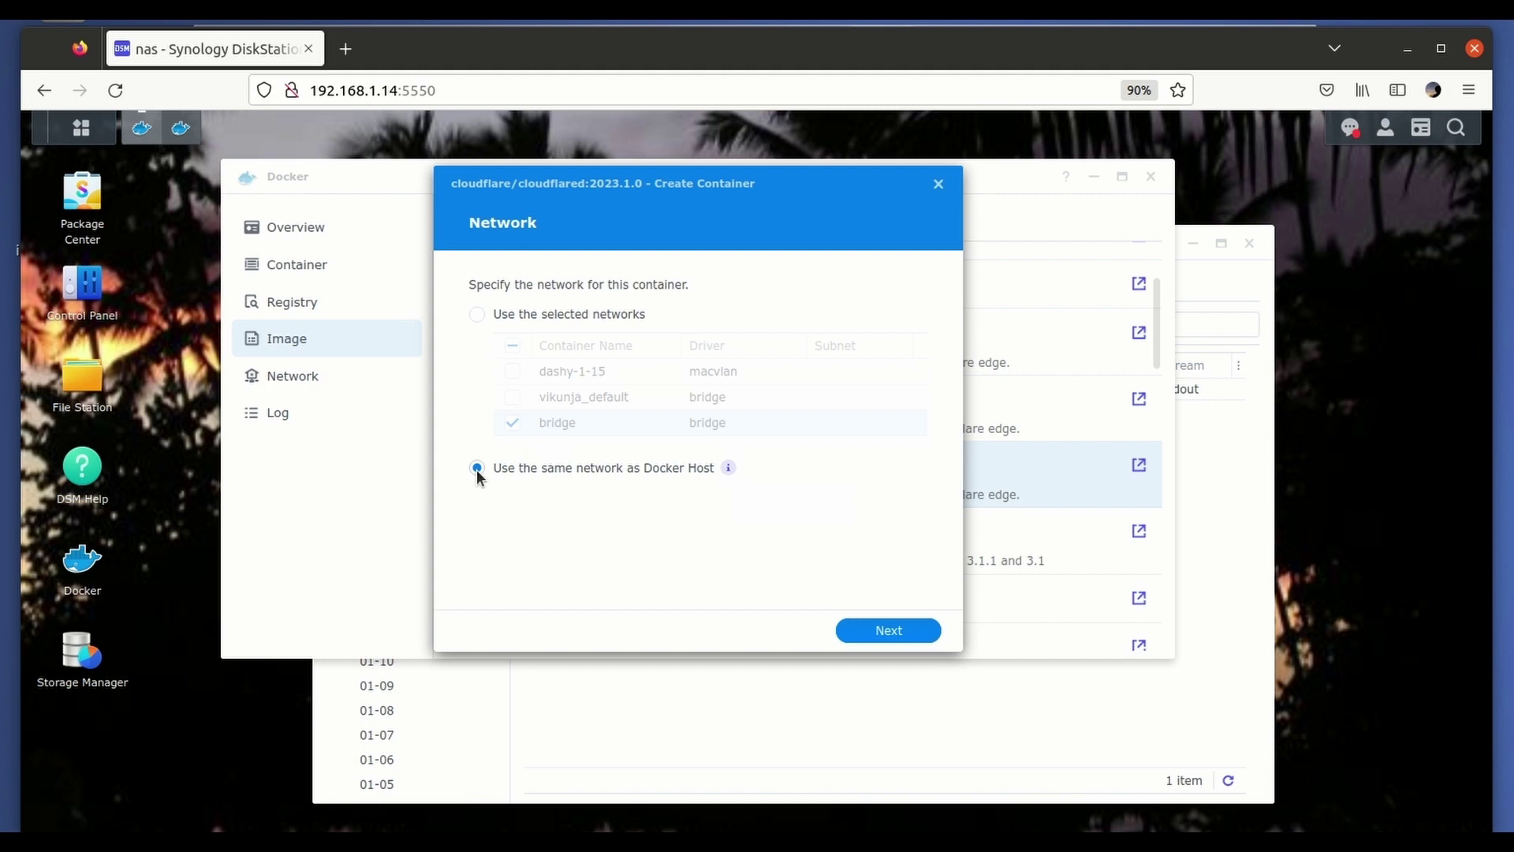
click(891, 631)
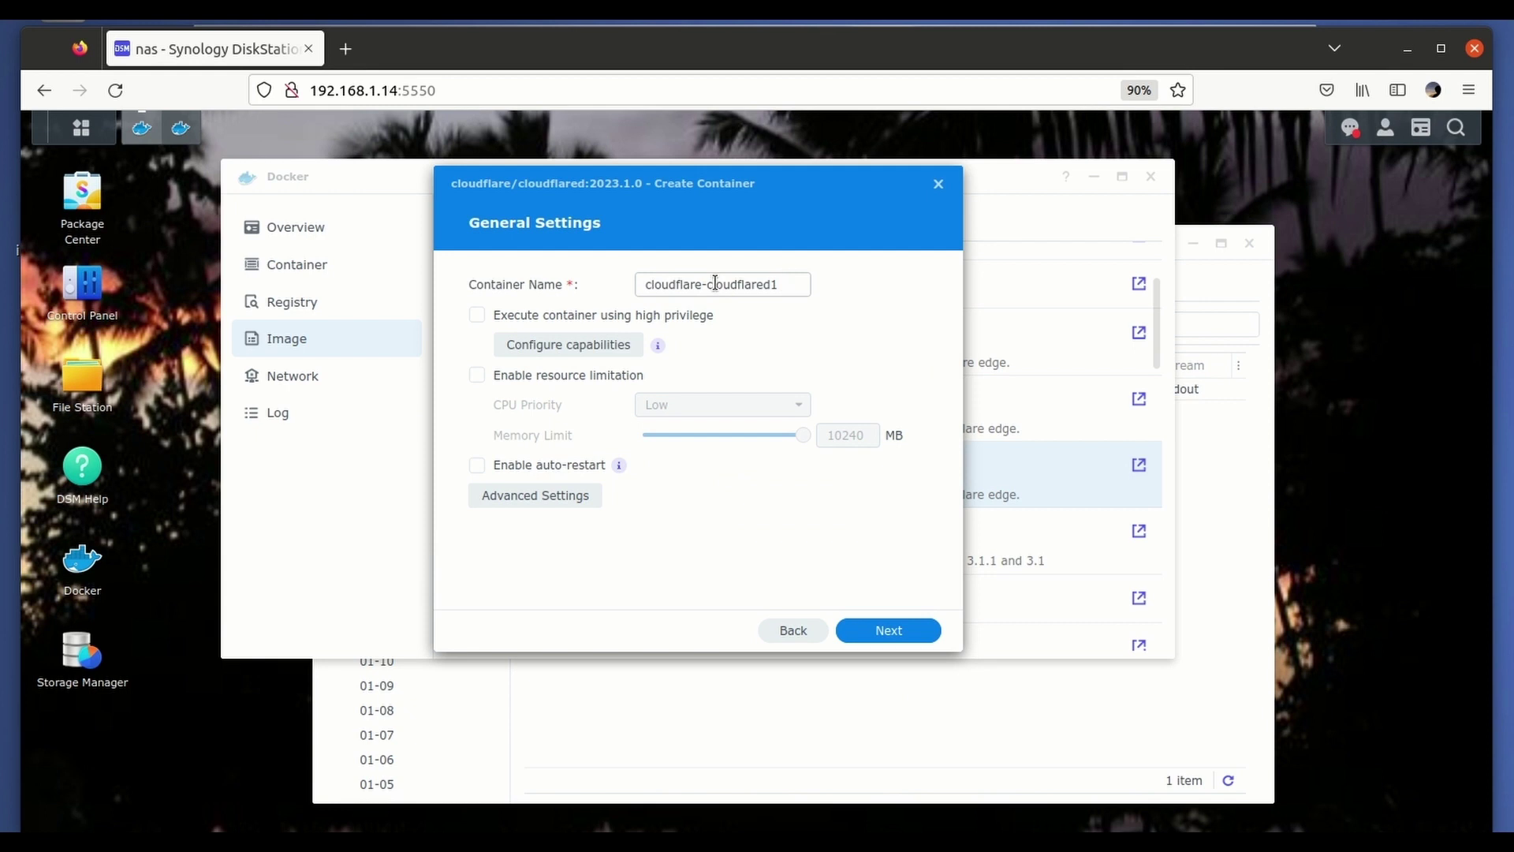
Name the container tunnel-synology and enable auto-restart.
double_click(664, 284)
text(tunnel)
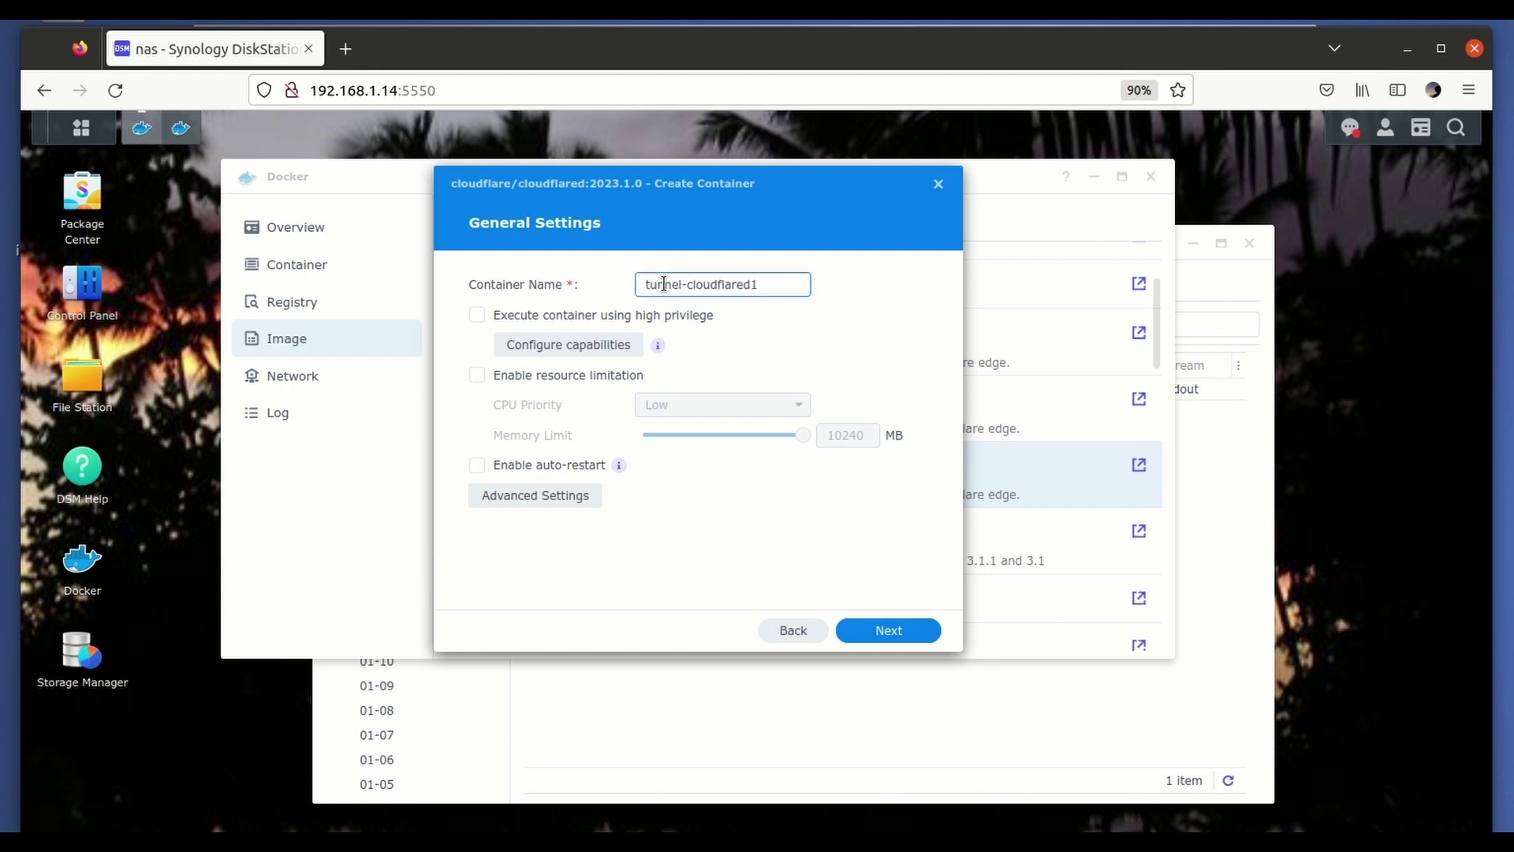
double_click(698, 285)
text(synology)
click(476, 466)
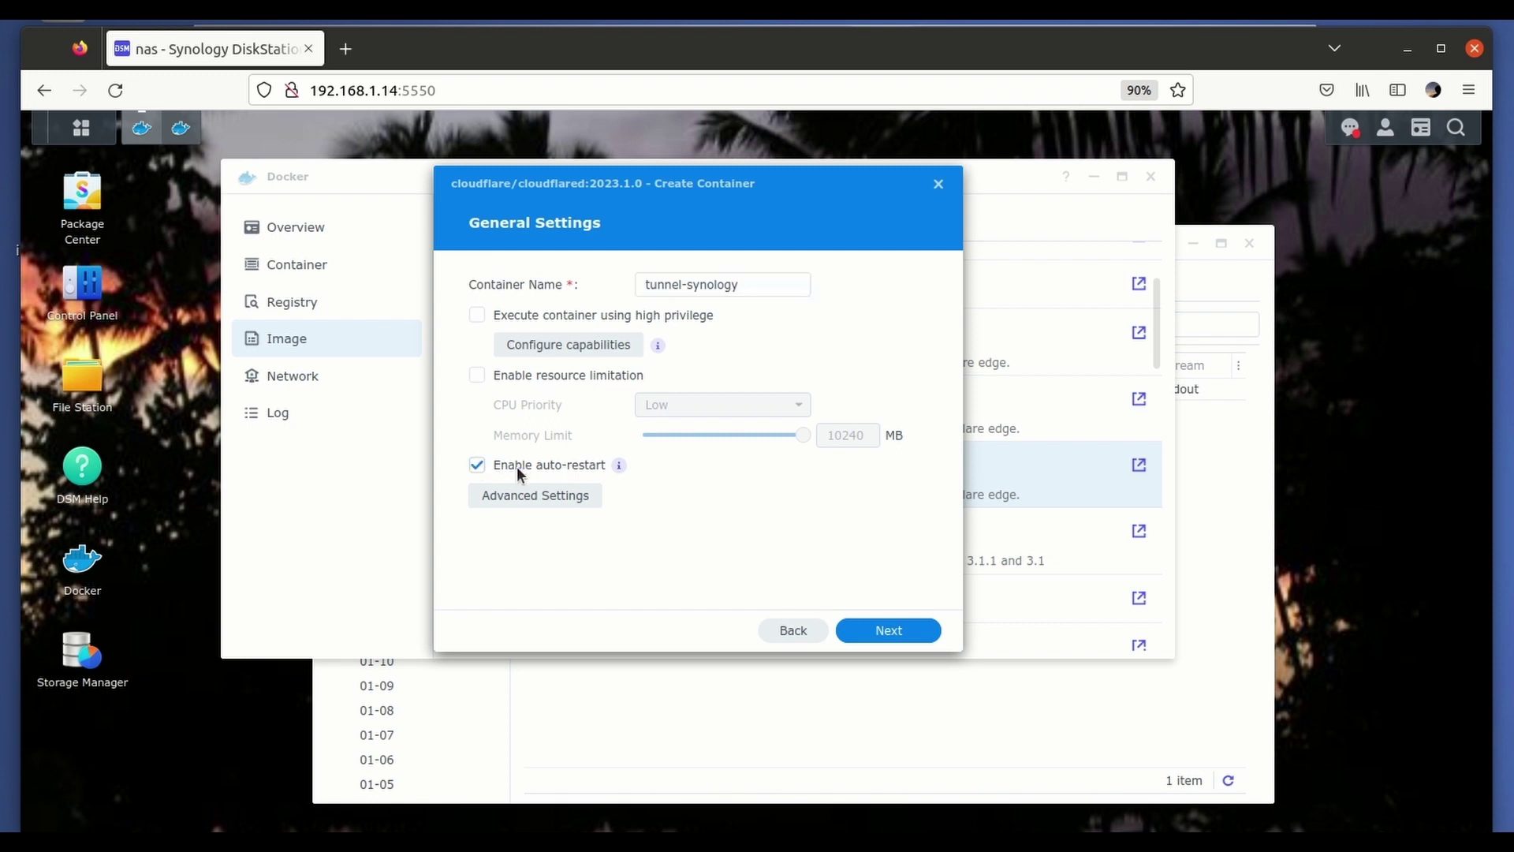
View the container's Execution Command settings: entrypoint cloudflared --no-autoupdate, command empty.
click(535, 497)
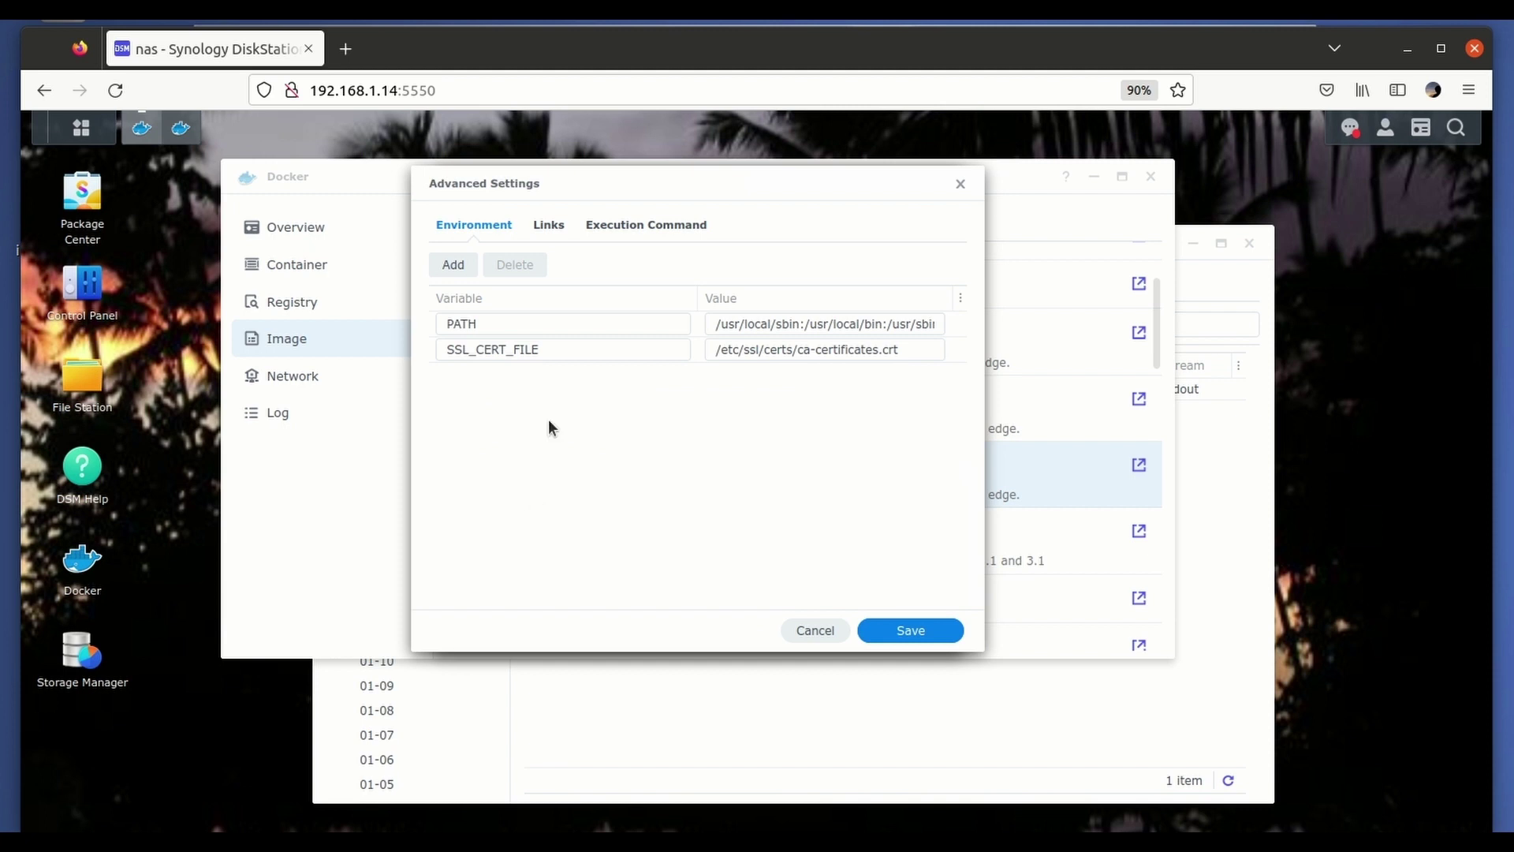
click(552, 226)
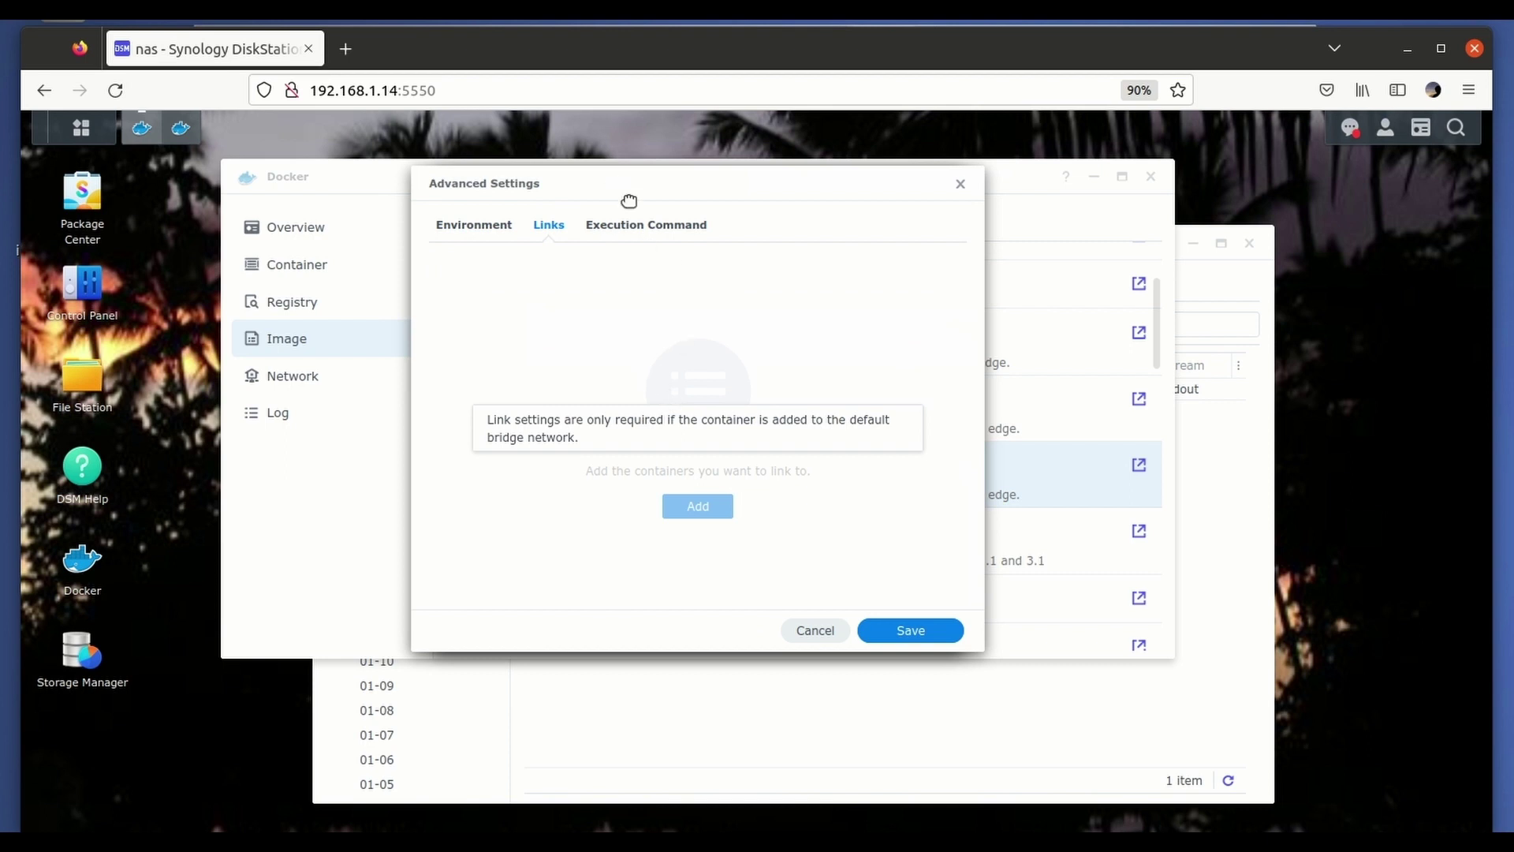
click(649, 225)
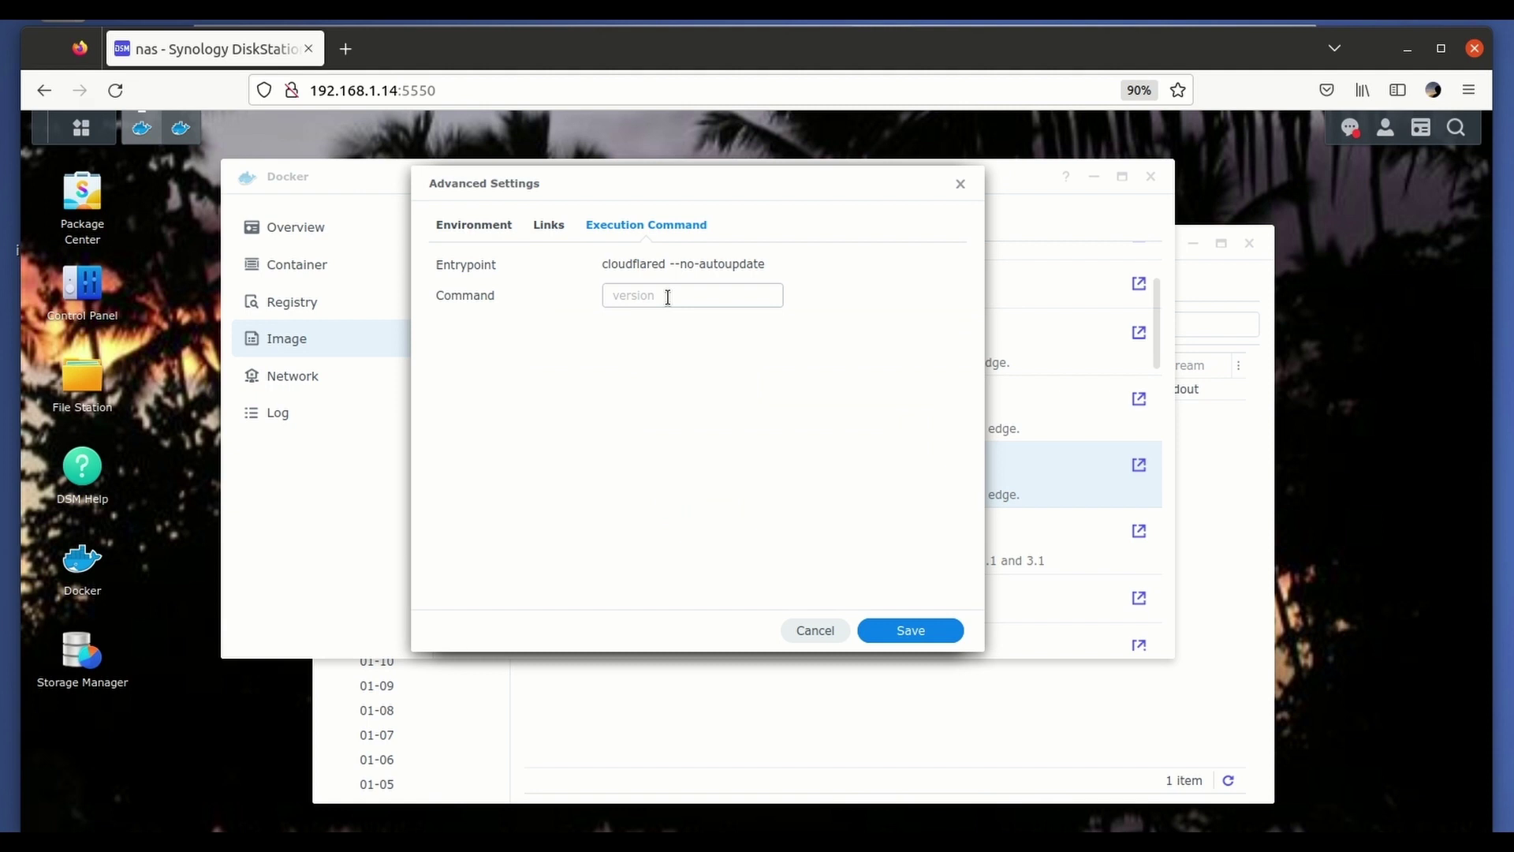
In a new tab, open Cloudflare Zero Trust's Tunnels list and select the DOWN synology tunnel.
click(345, 50)
click(459, 92)
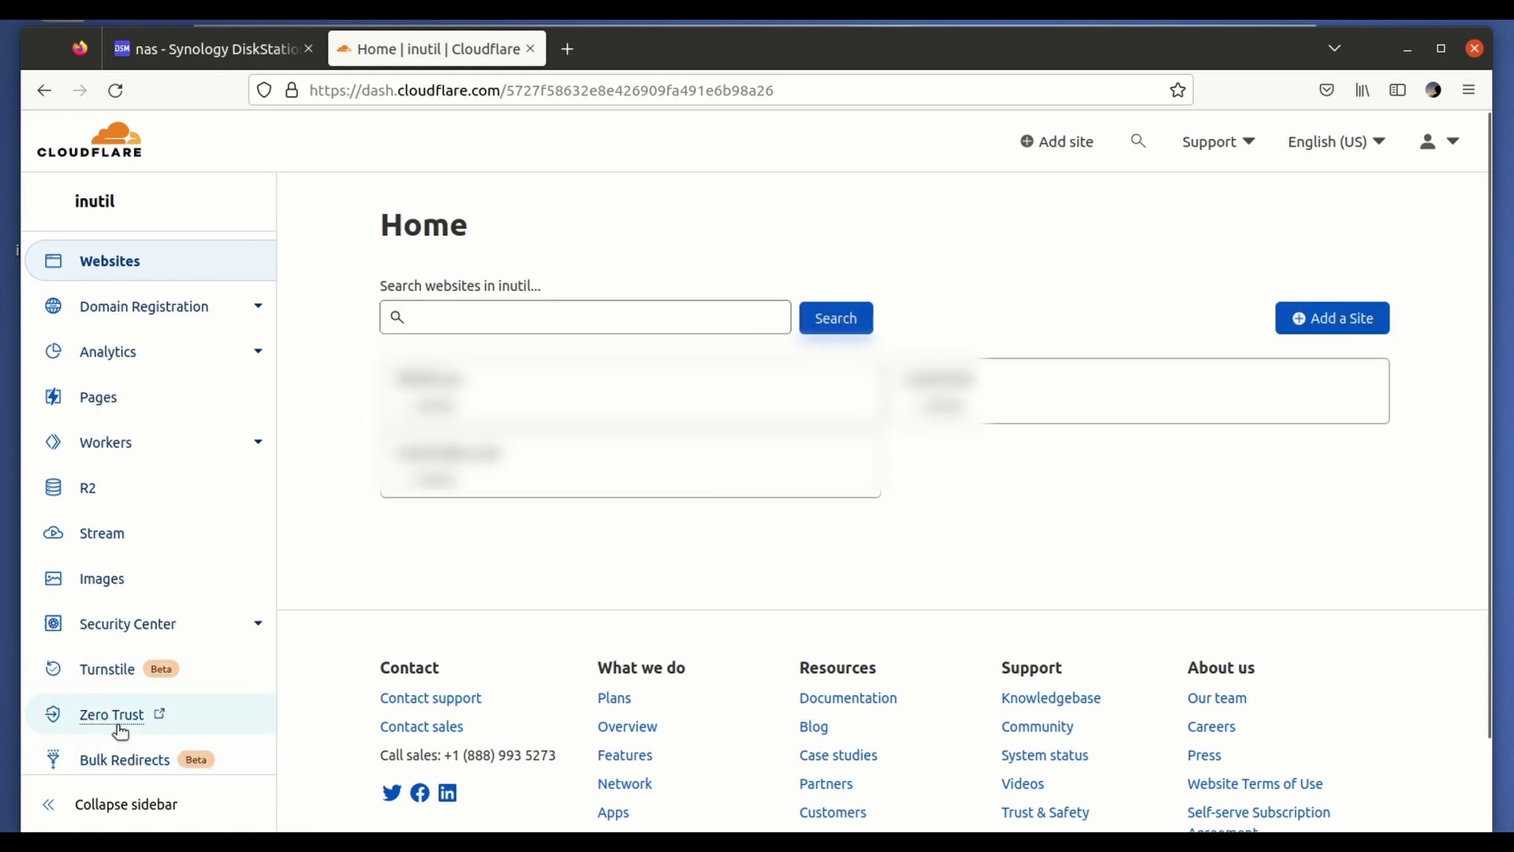
click(118, 723)
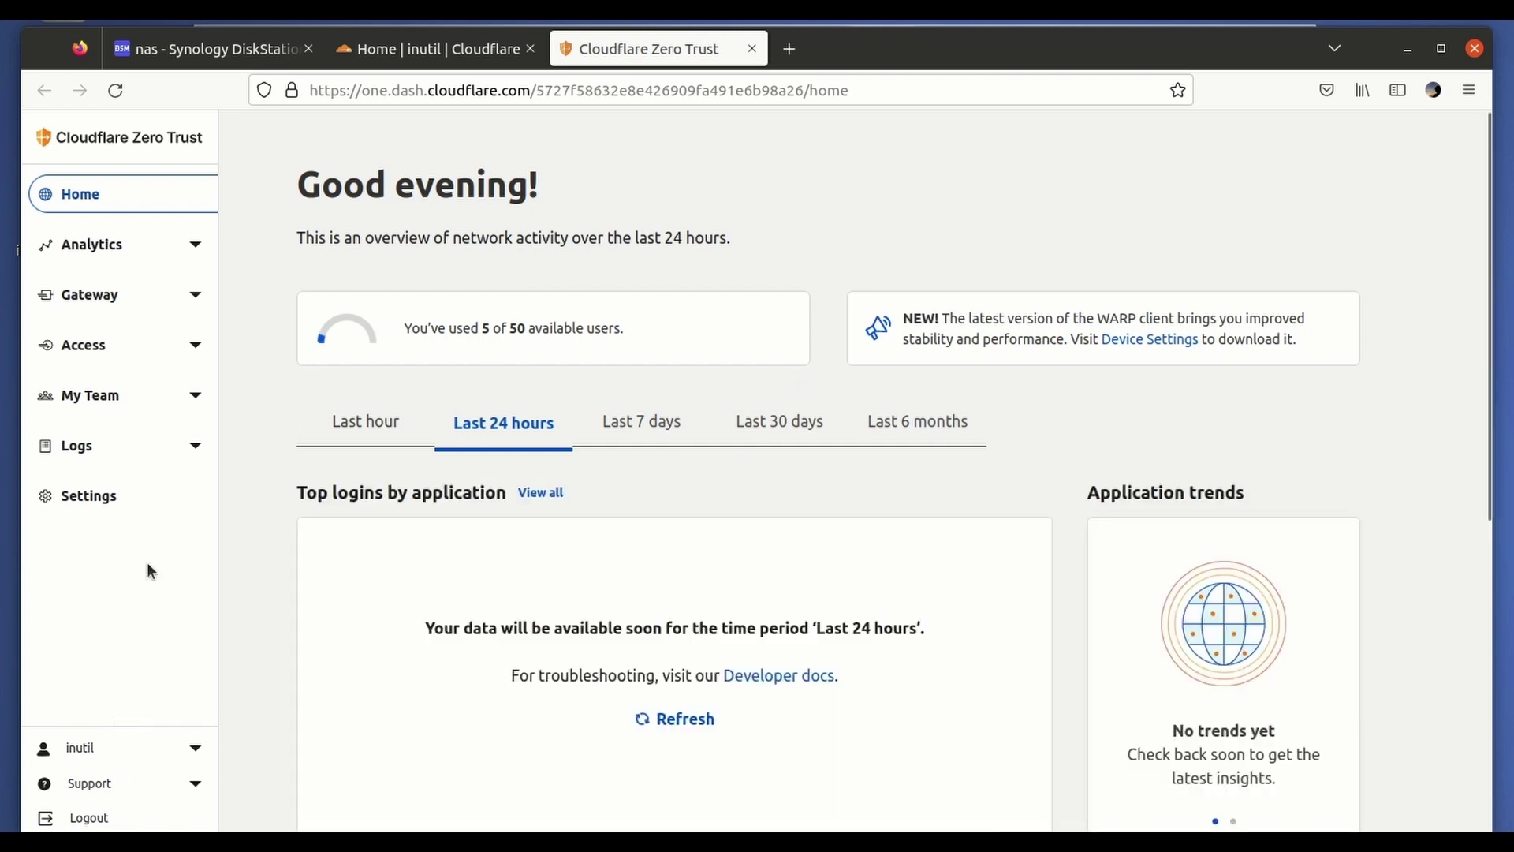
click(126, 359)
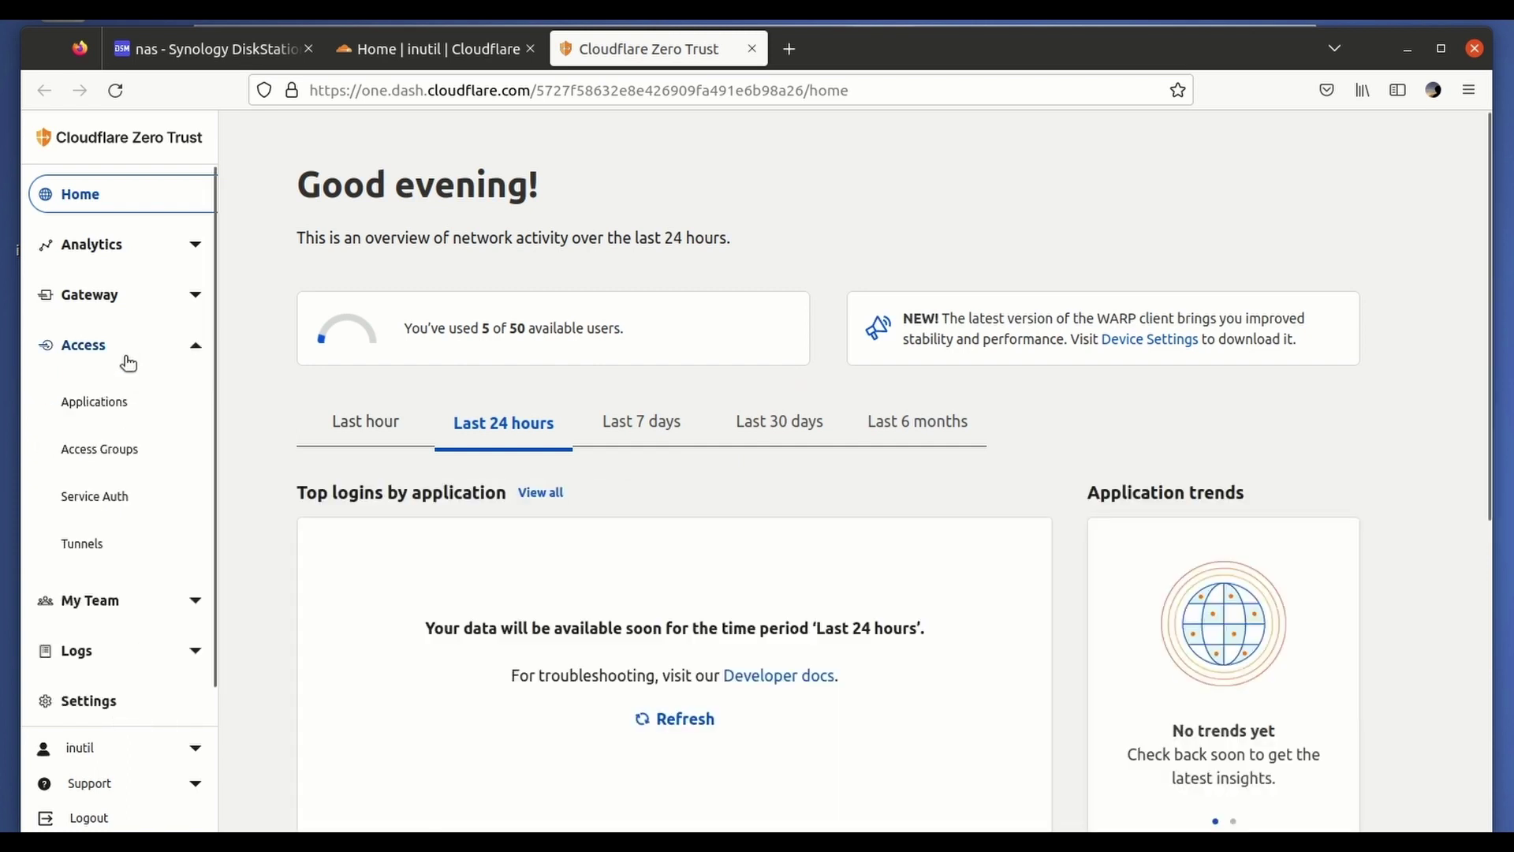
click(82, 546)
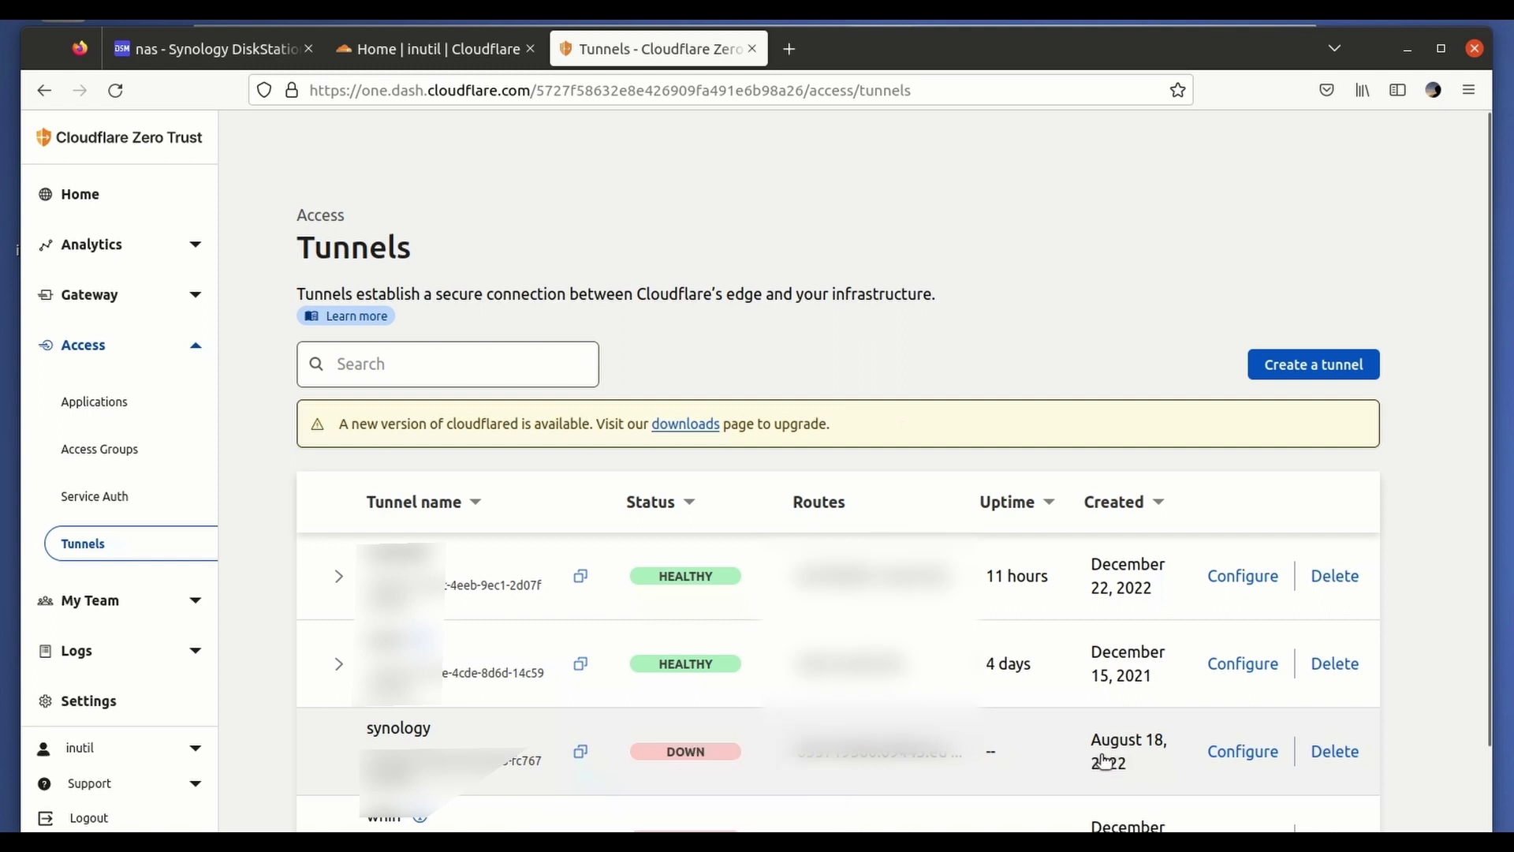
click(1053, 746)
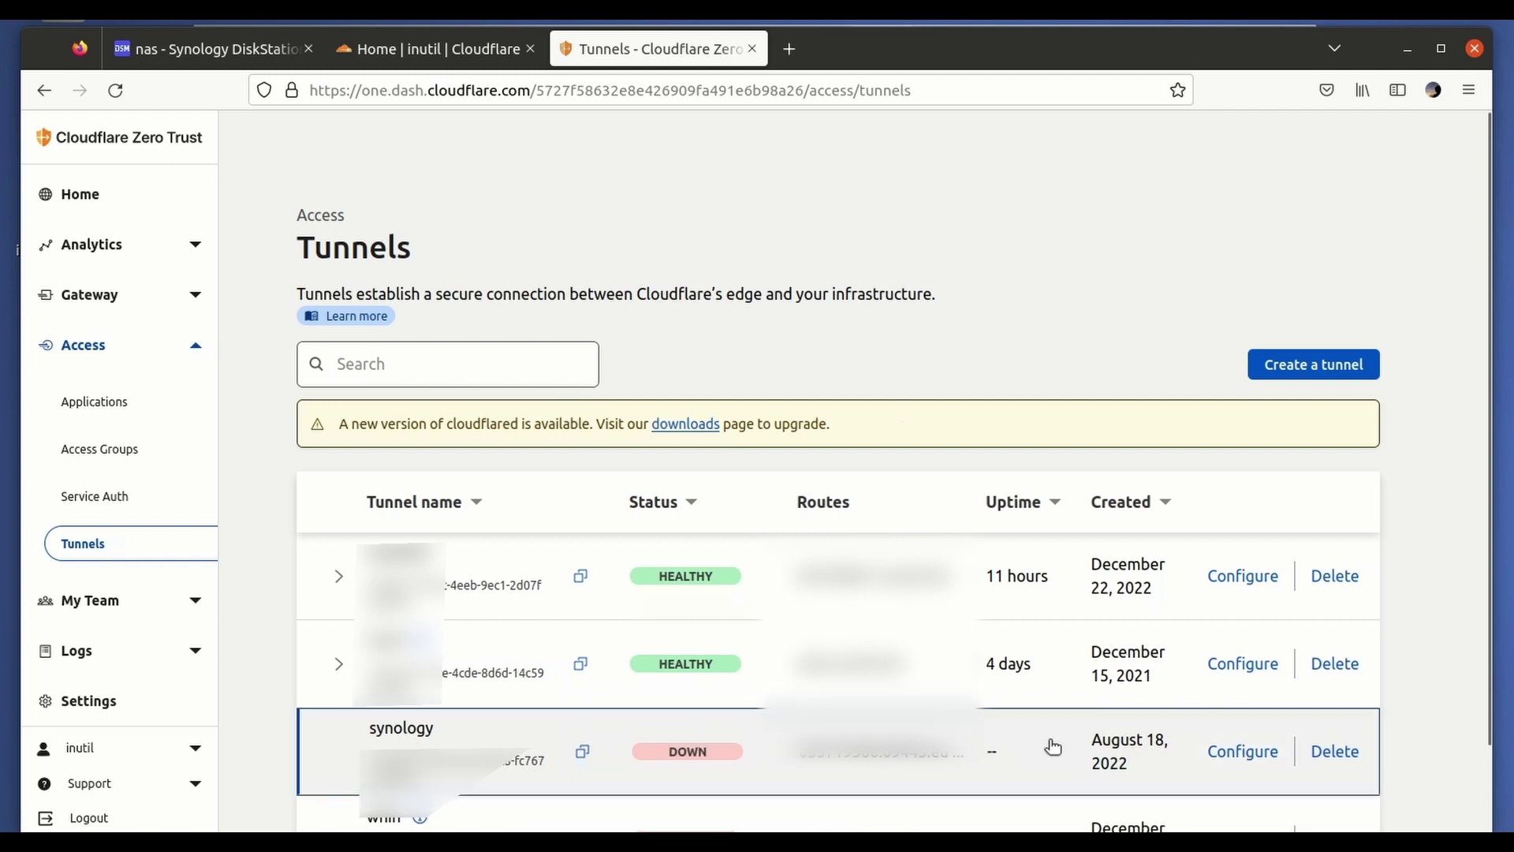
Configure the synology tunnel for the Docker environment and copy its docker run connector command.
click(1243, 751)
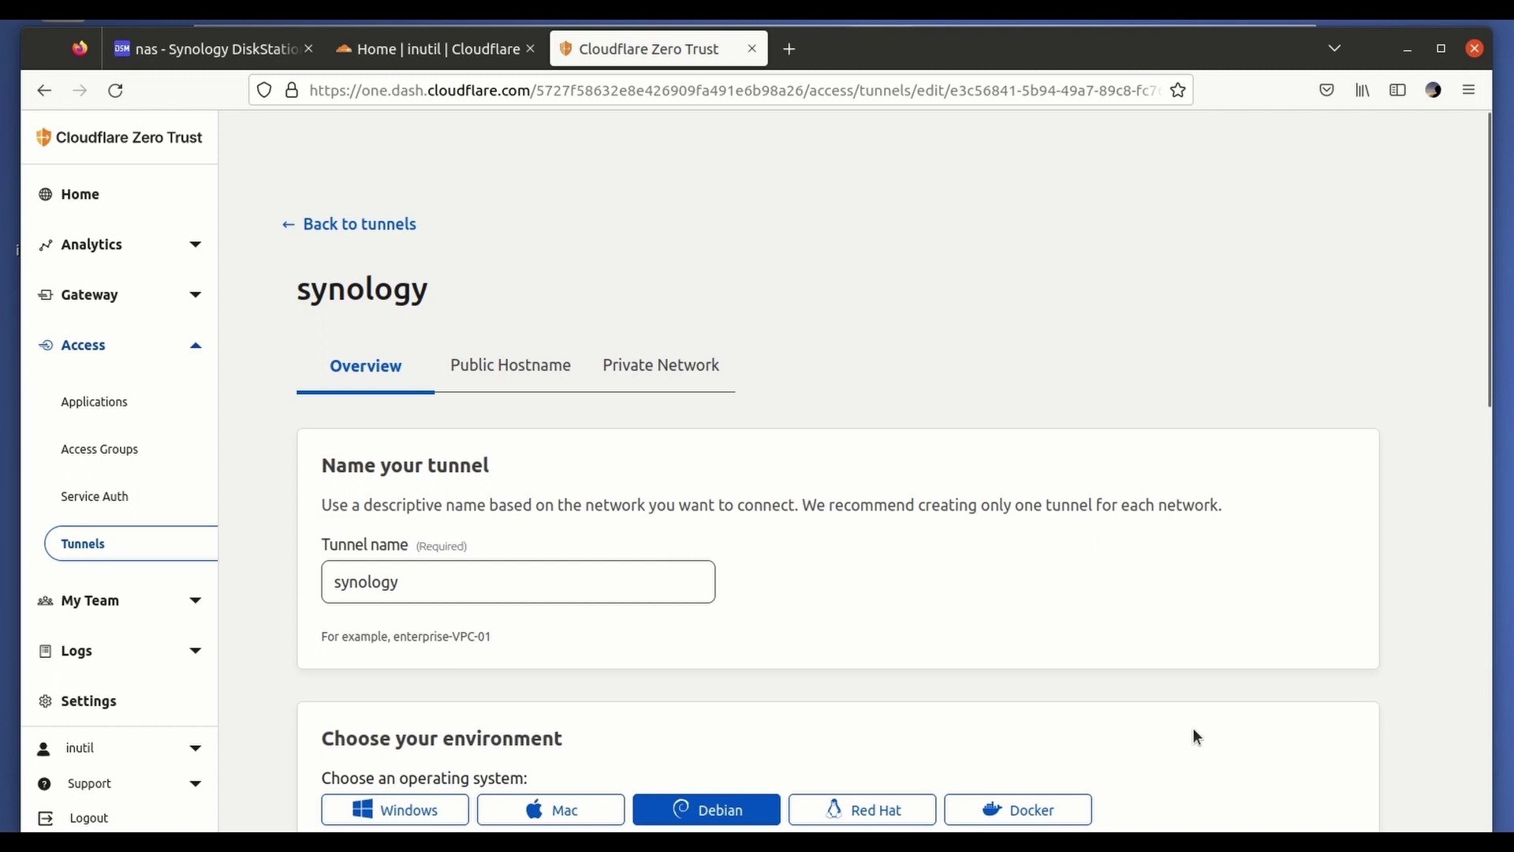
drag(324, 745, 571, 735)
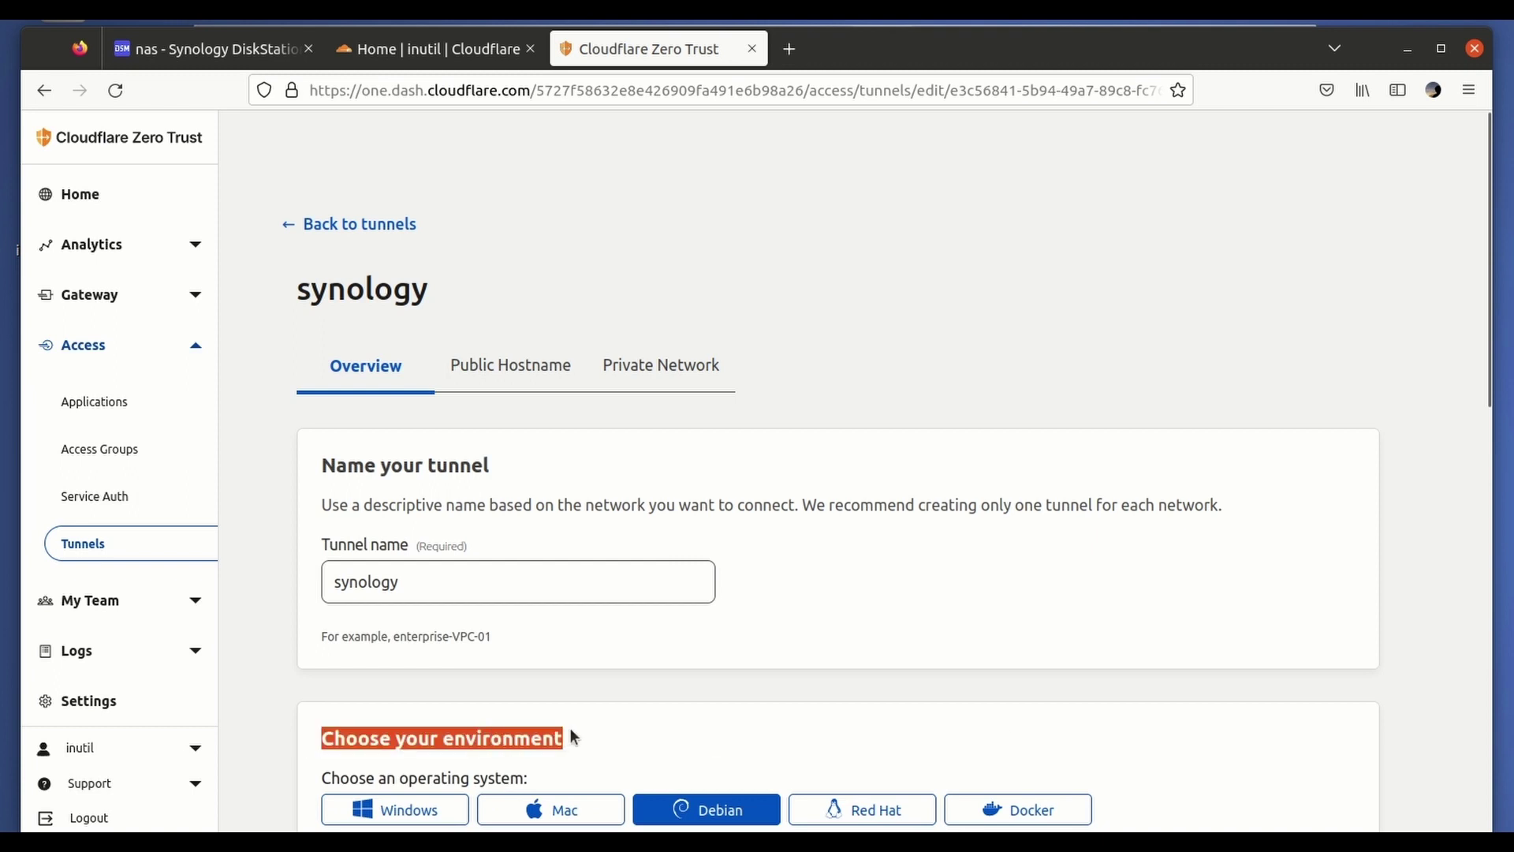
click(1003, 811)
scroll(1015, 599, down, 4)
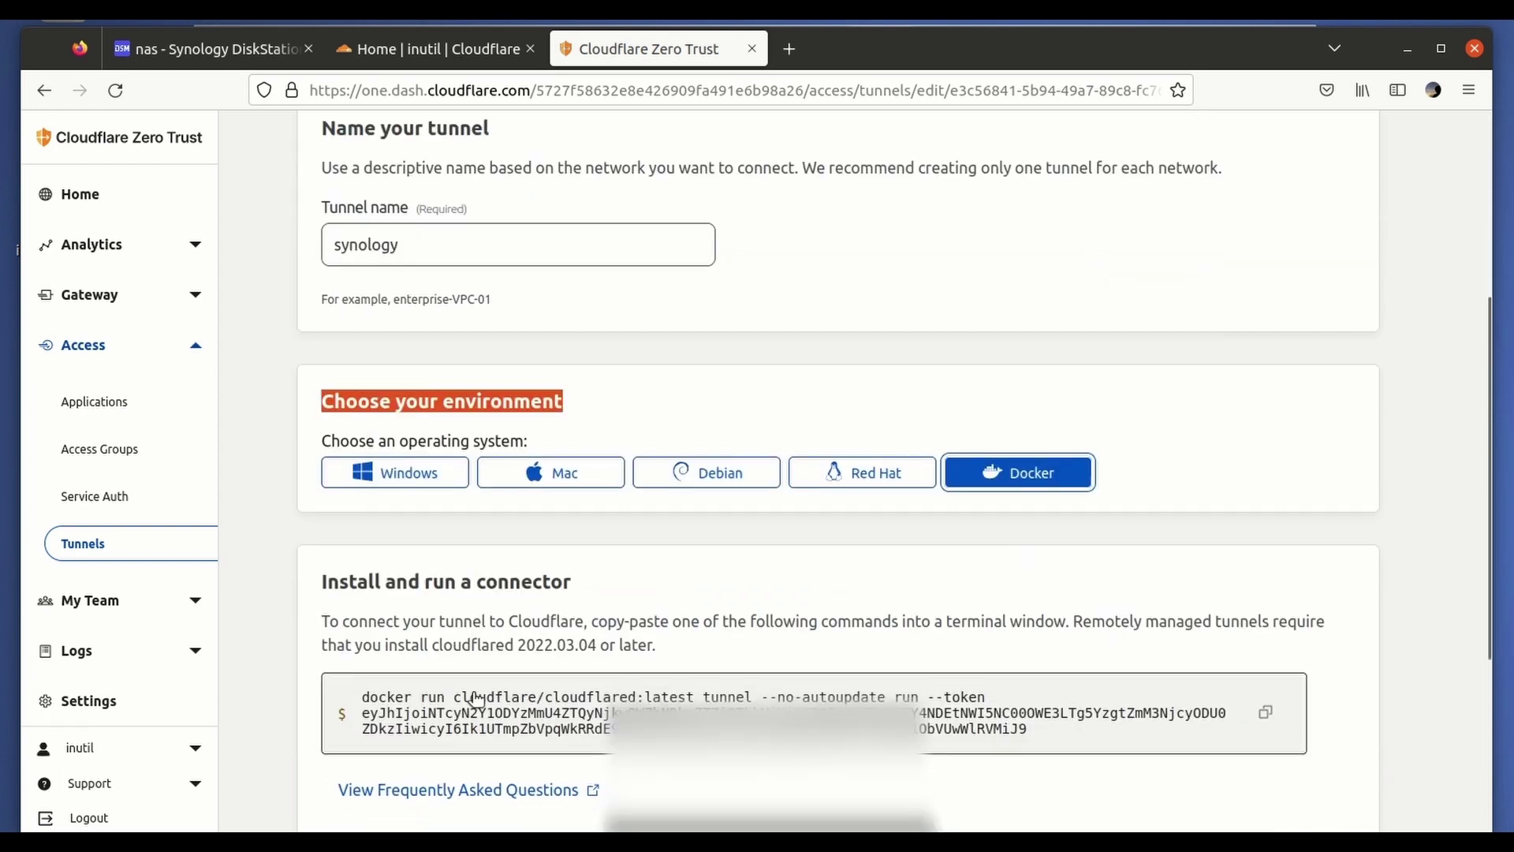
click(1264, 713)
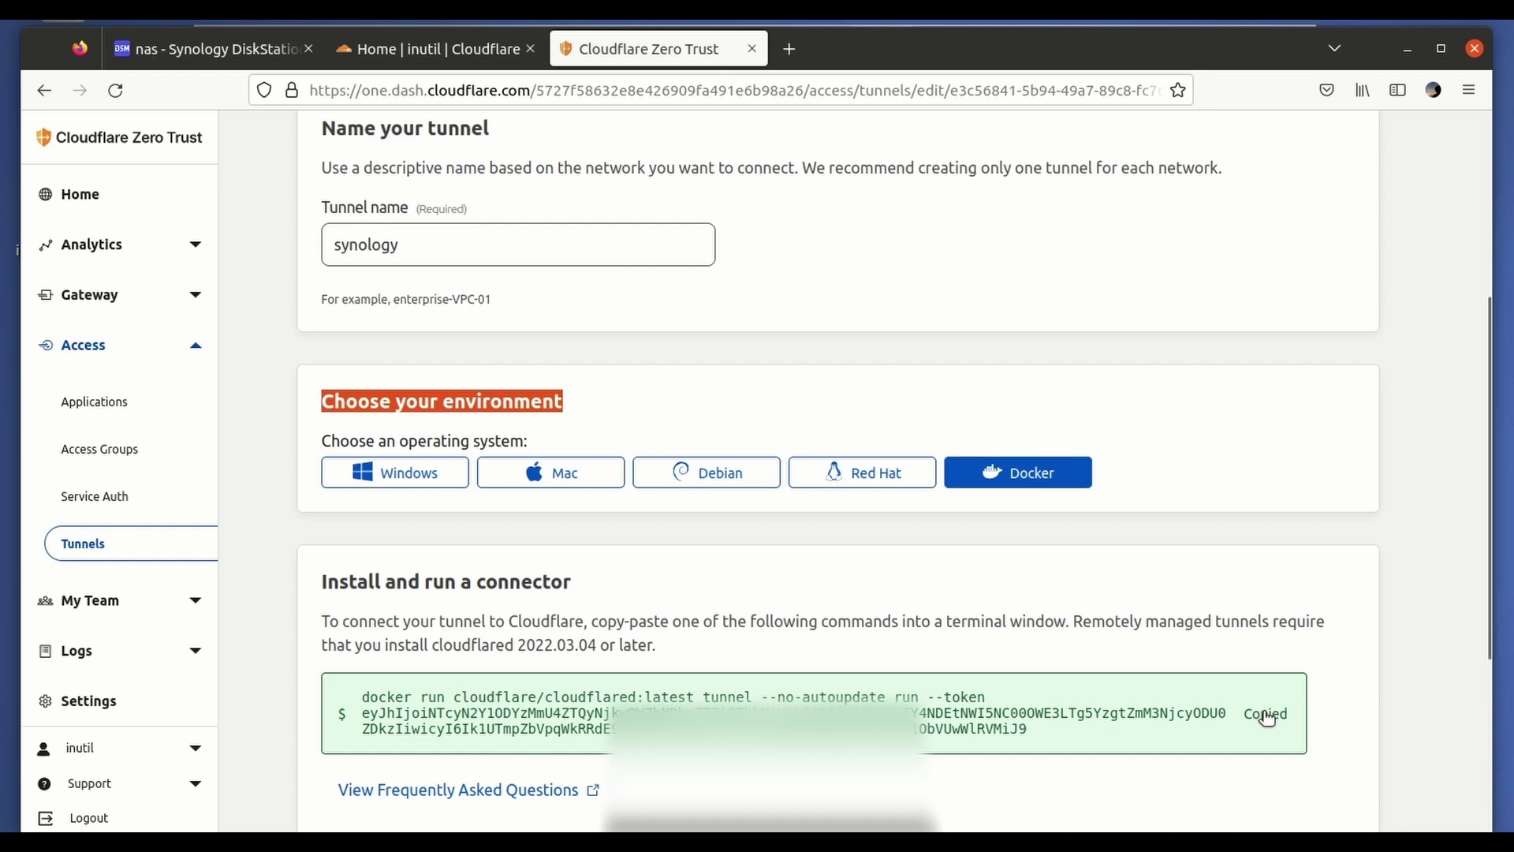
Paste the copied connector command into the Synology container's Command field.
click(216, 49)
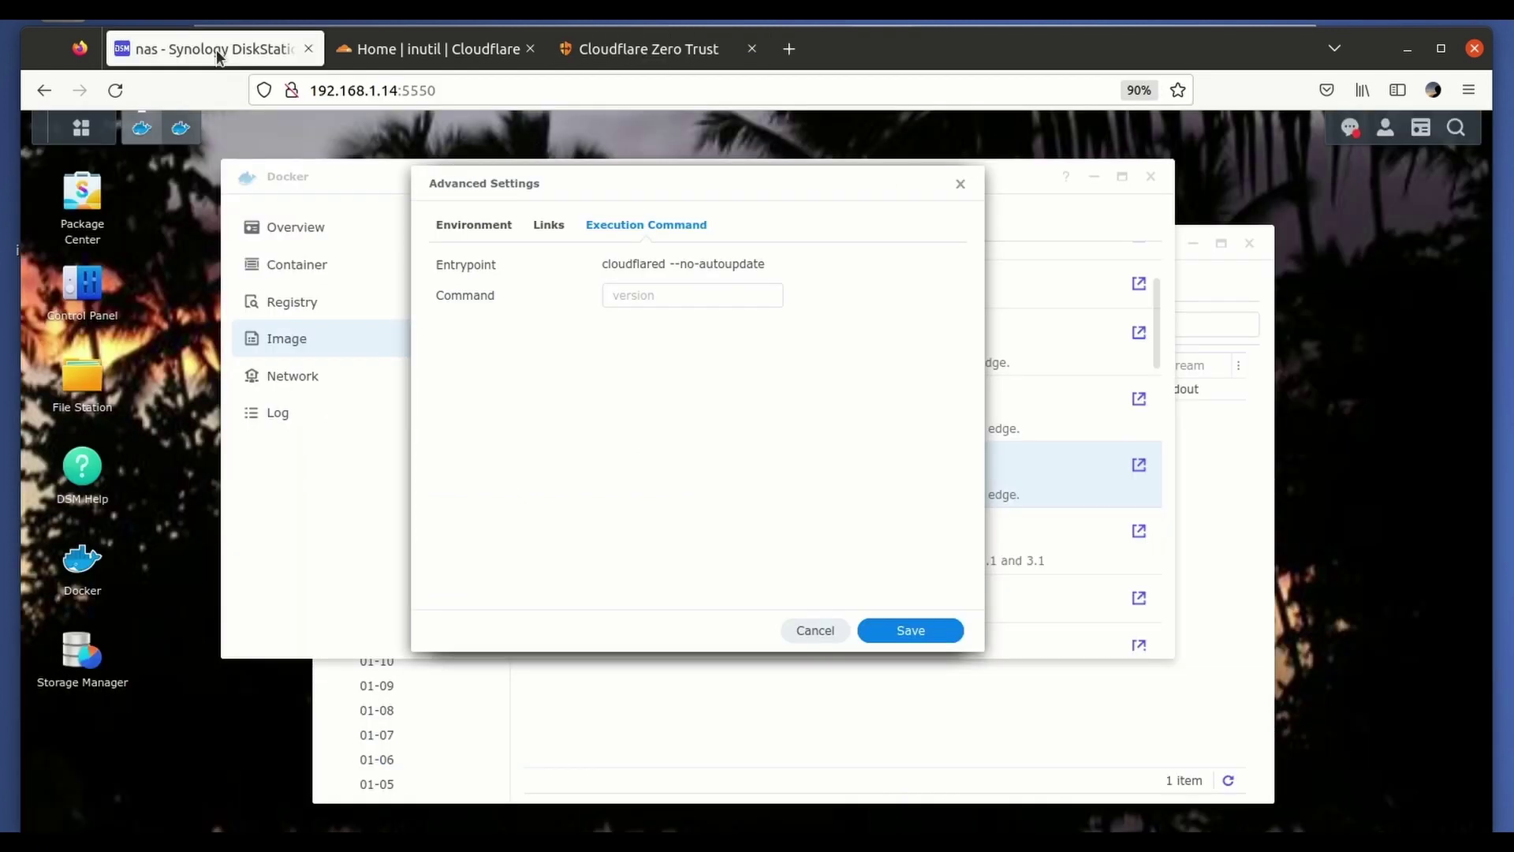
click(641, 295)
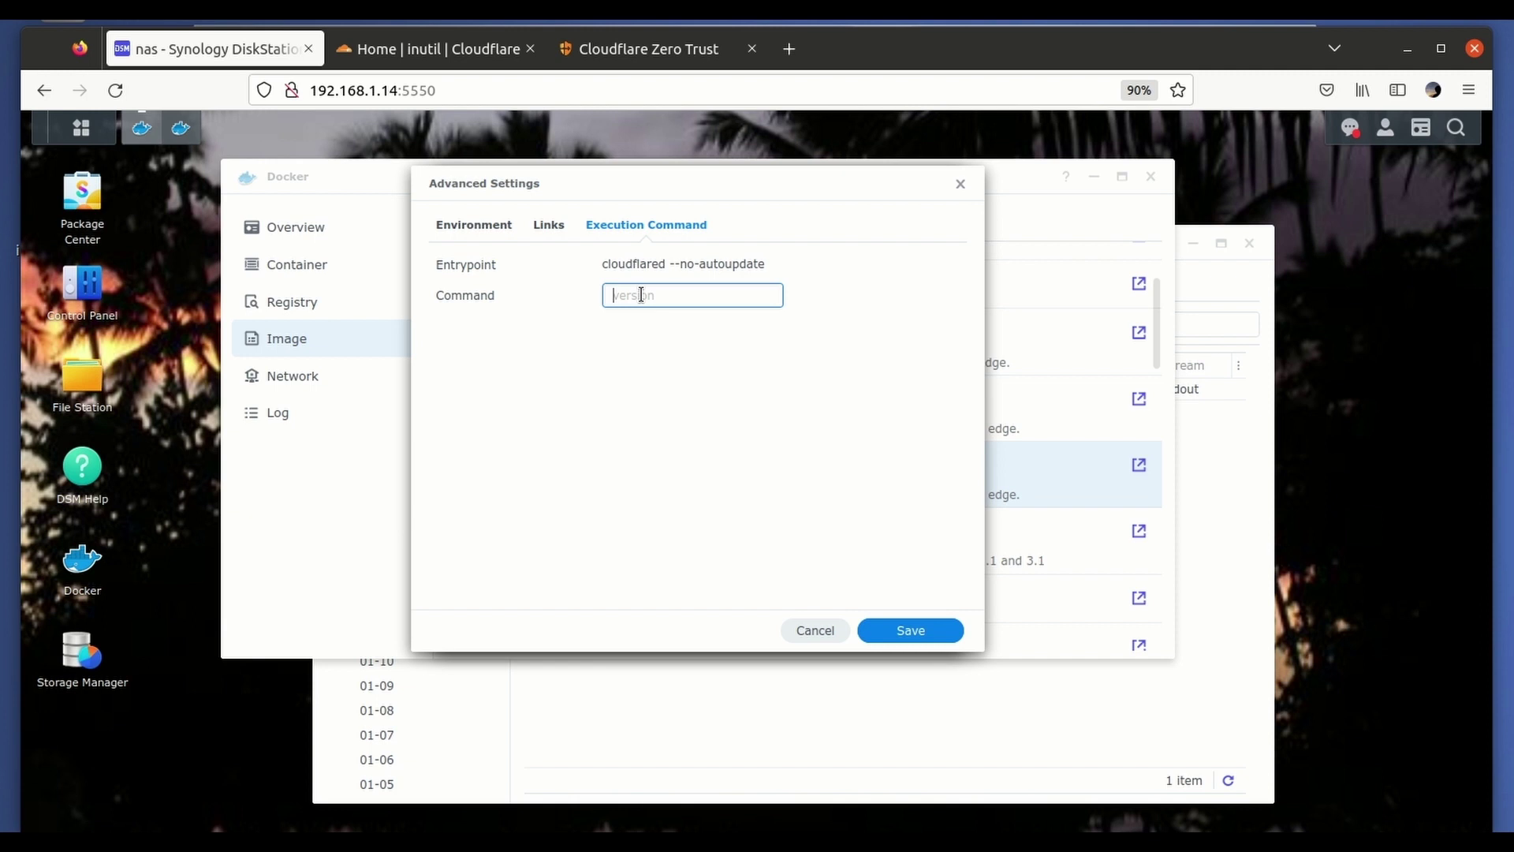
right_click(641, 295)
click(708, 420)
Strip the docker run image prefix so the command reads tunnel --no-autoupdate run --token plus the token.
key(ctrl+Left)
key(ctrl+Left)
key(ctrl+Left)
key(ctrl+Left)
key(ctrl+Left)
key(ctrl+Left)
key(ctrl+Left)
key(ctrl+Left)
key(ctrl+Left)
key(ctrl+Left)
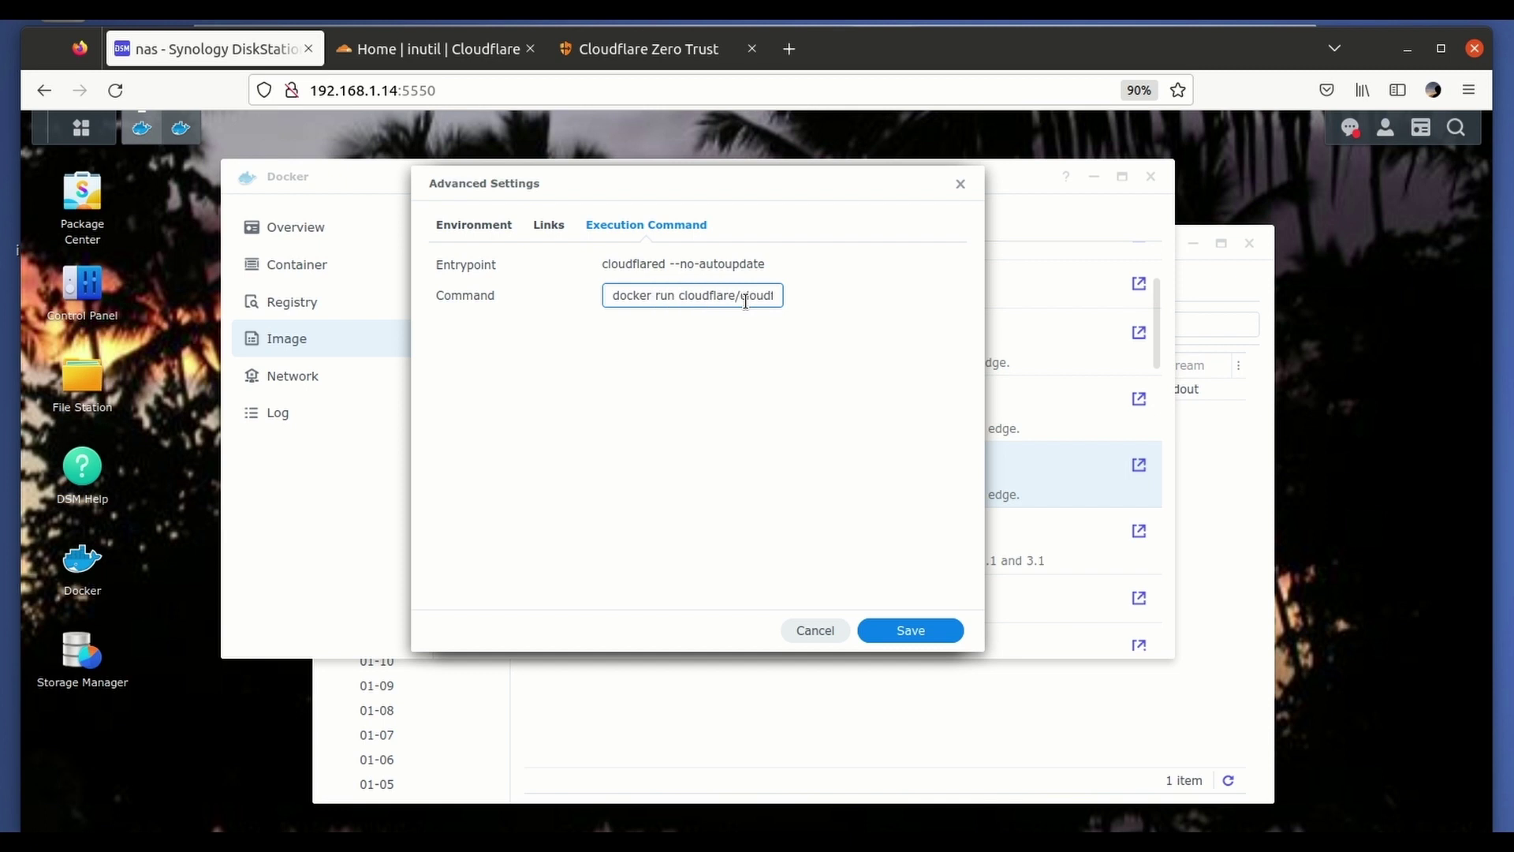
key(Right)
key(Right)
key(Right)
key(Right)
key(Right)
key(Right)
key(Right)
key(Right)
key(Right)
key(Right)
key(Right)
key(Right)
key(Right)
key(Right)
key(Right)
key(Right)
key(Right)
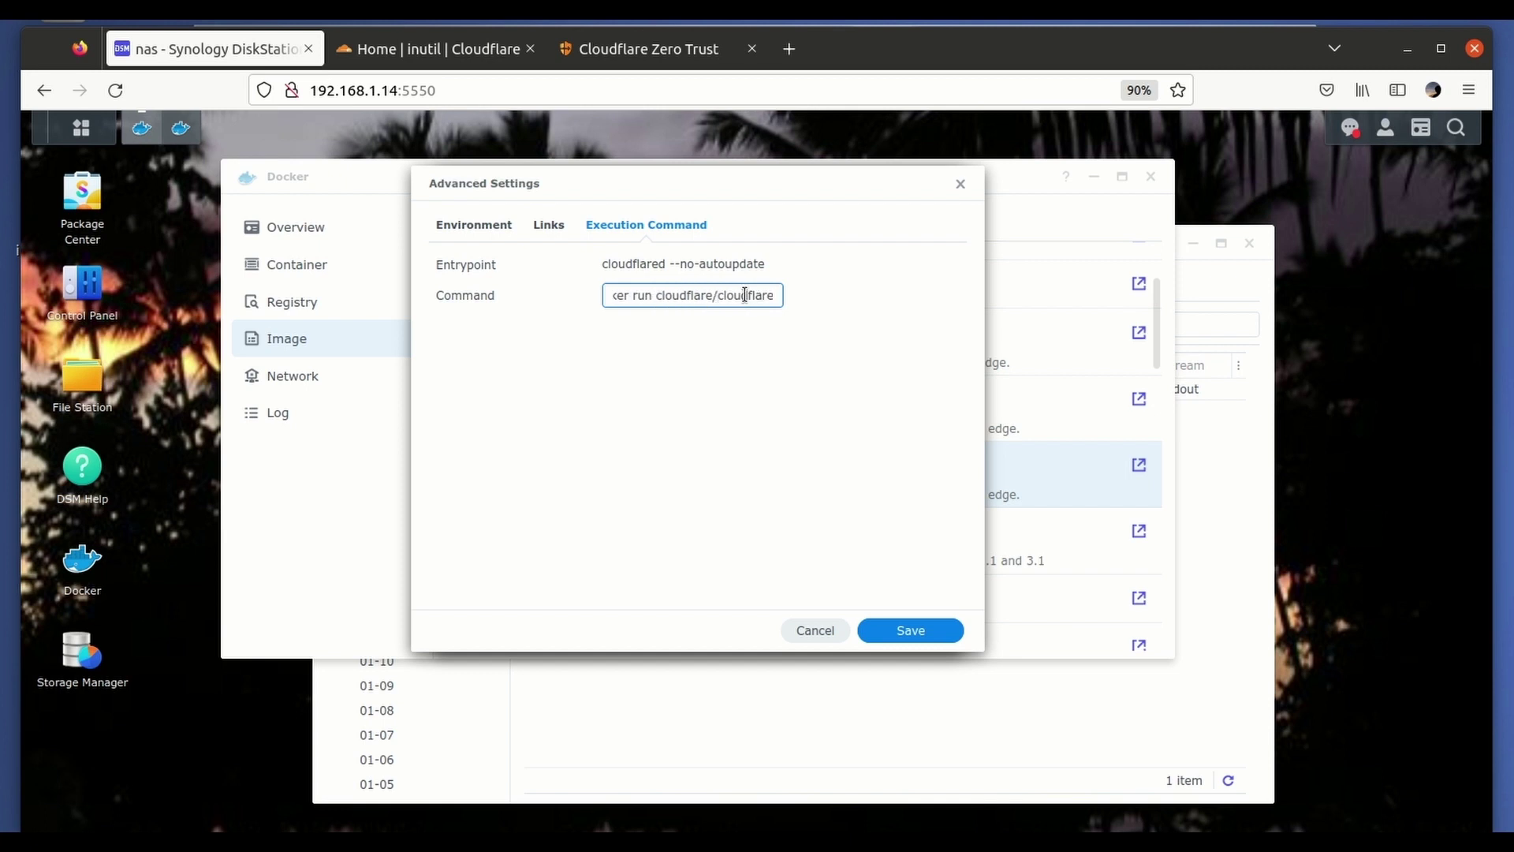
key(Right)
key(Right)
key(Right)
key(Left)
key(Left)
key(Left)
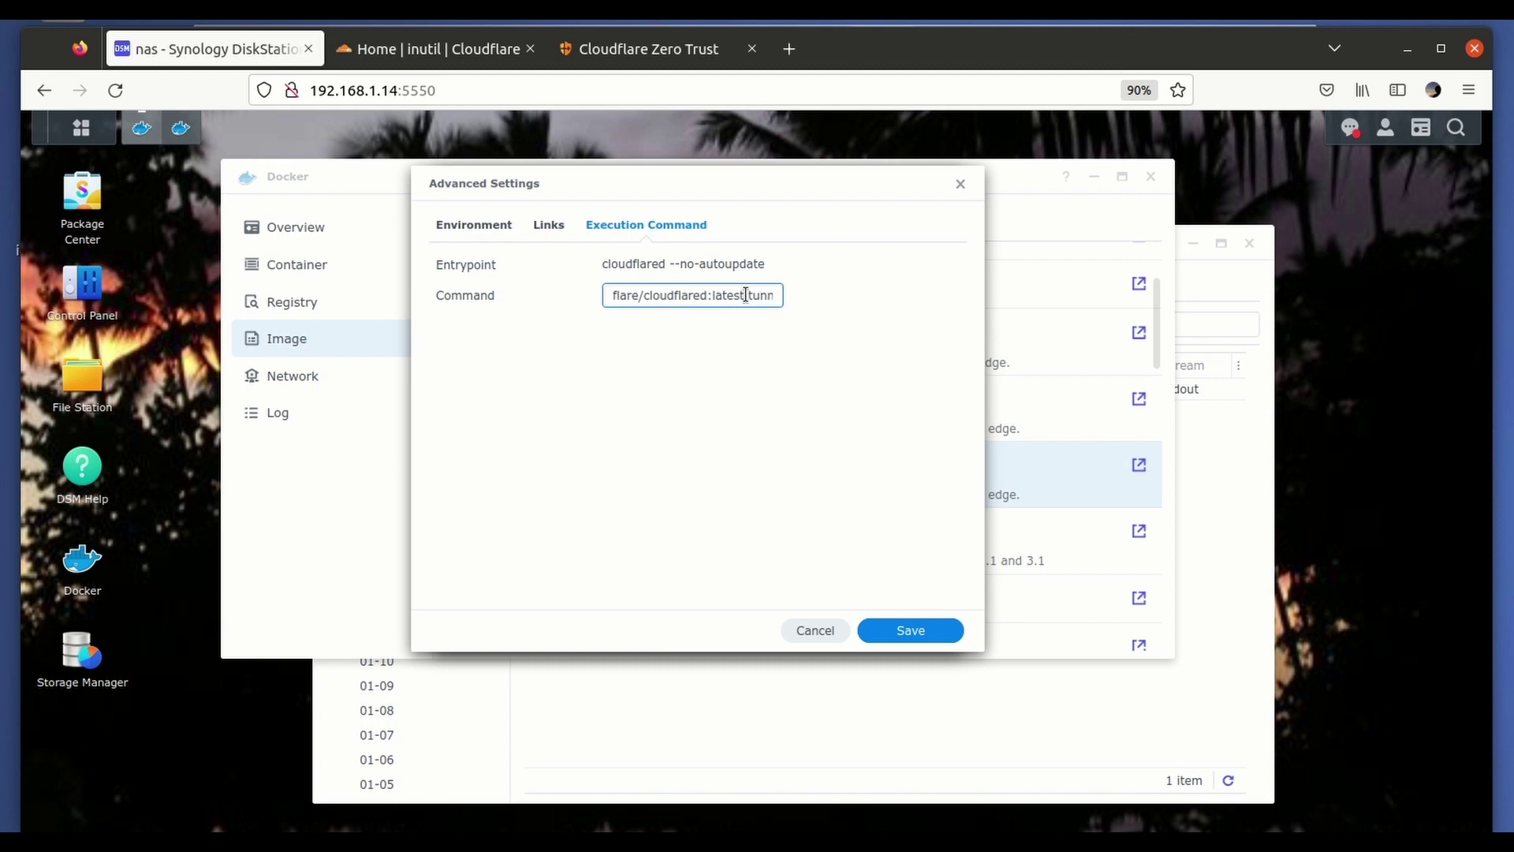
key(BackSpace)
key(BackSpace)
key(BackSpace)
key(BackSpace)
key(BackSpace)
key(BackSpace)
key(BackSpace)
key(BackSpace)
key(BackSpace)
key(BackSpace)
key(BackSpace)
key(BackSpace)
key(BackSpace)
key(BackSpace)
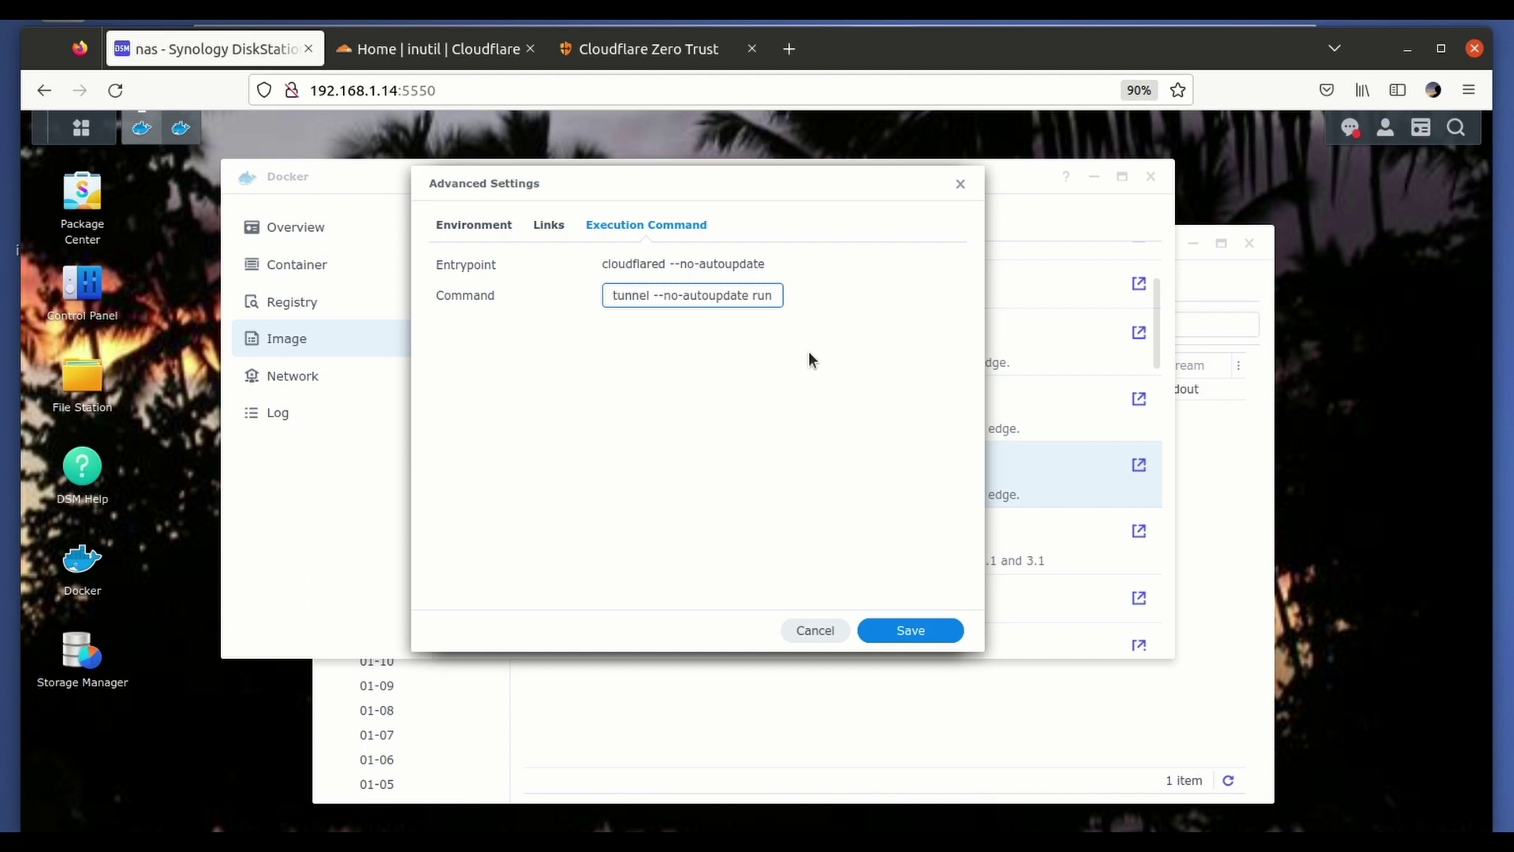
text(un cl)
key(Right)
key(Right)
key(Right)
key(Right)
key(BackSpace)
key(BackSpace)
key(BackSpace)
key(BackSpace)
key(BackSpace)
key(Right)
key(Right)
key(Right)
key(Right)
key(Right)
key(Right)
key(Right)
key(Right)
key(Right)
key(Right)
key(Right)
text(--token eyJhIjoi)
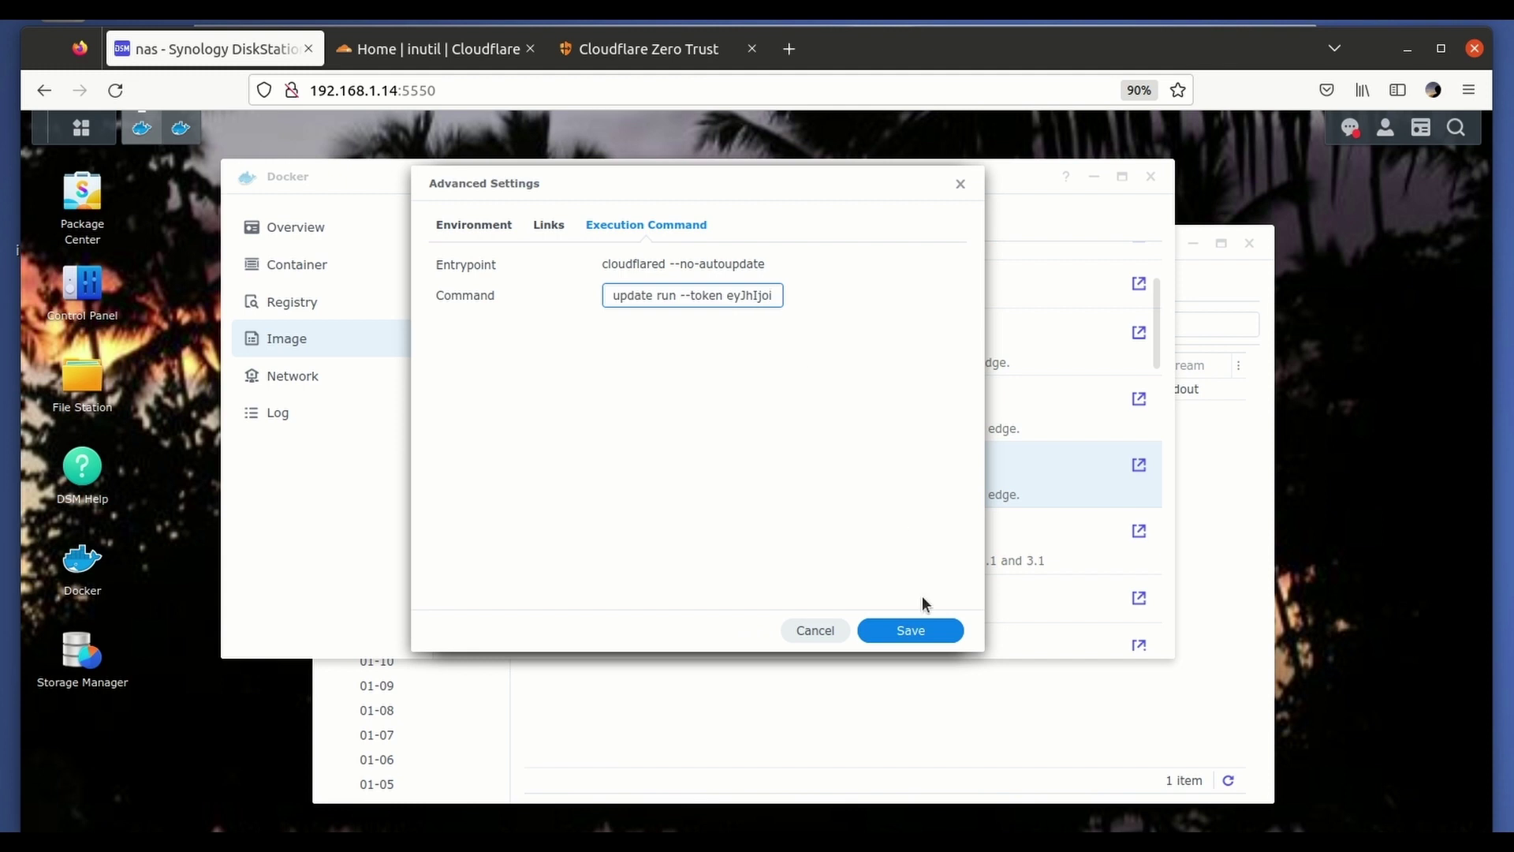
Finish the wizard to create the tunnel-synology container with 'Run this container' left checked.
click(911, 631)
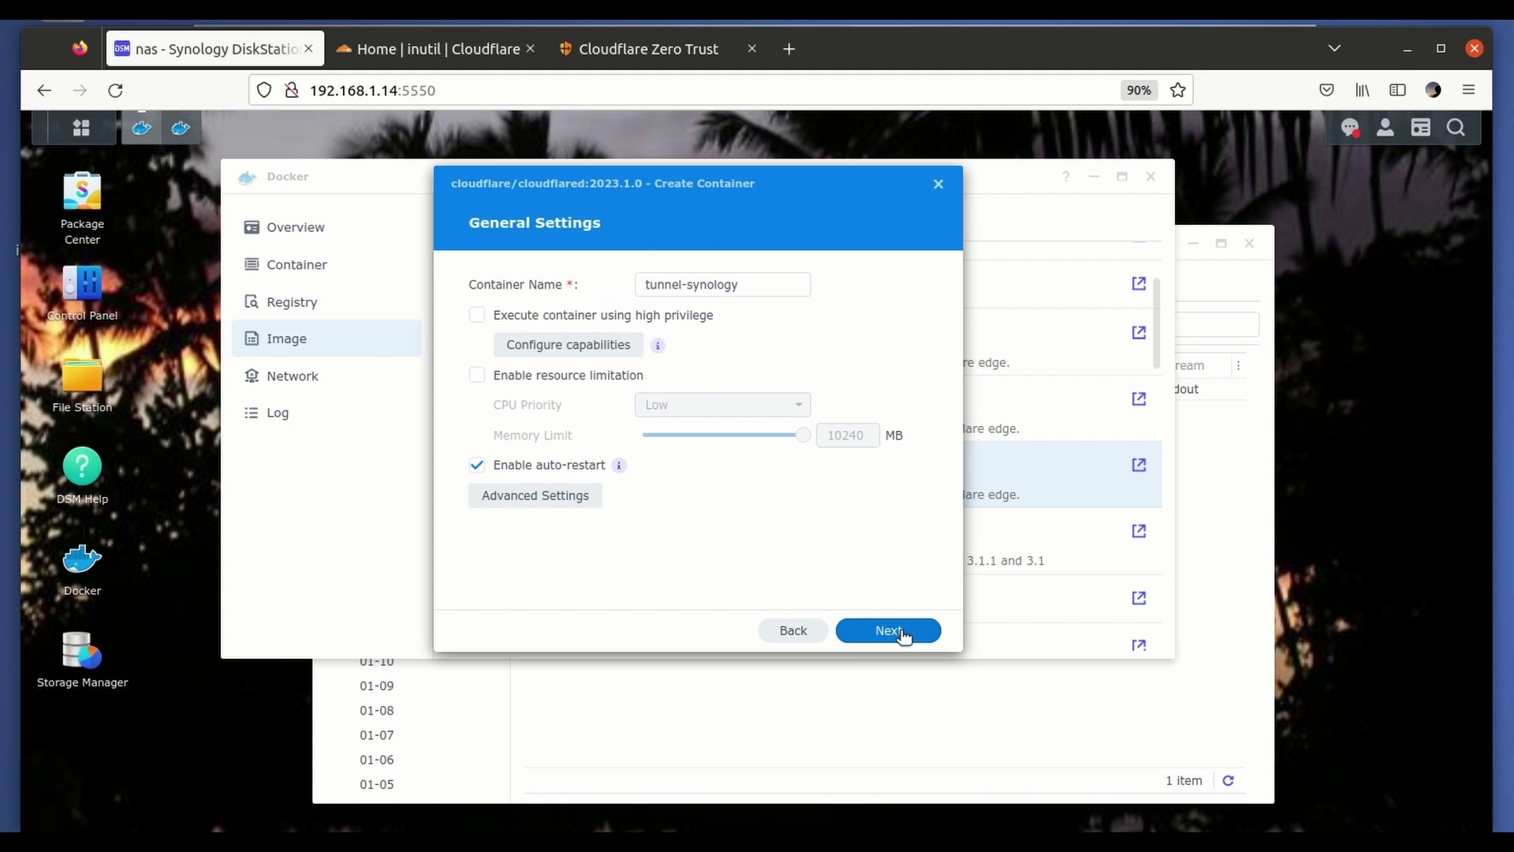
click(904, 636)
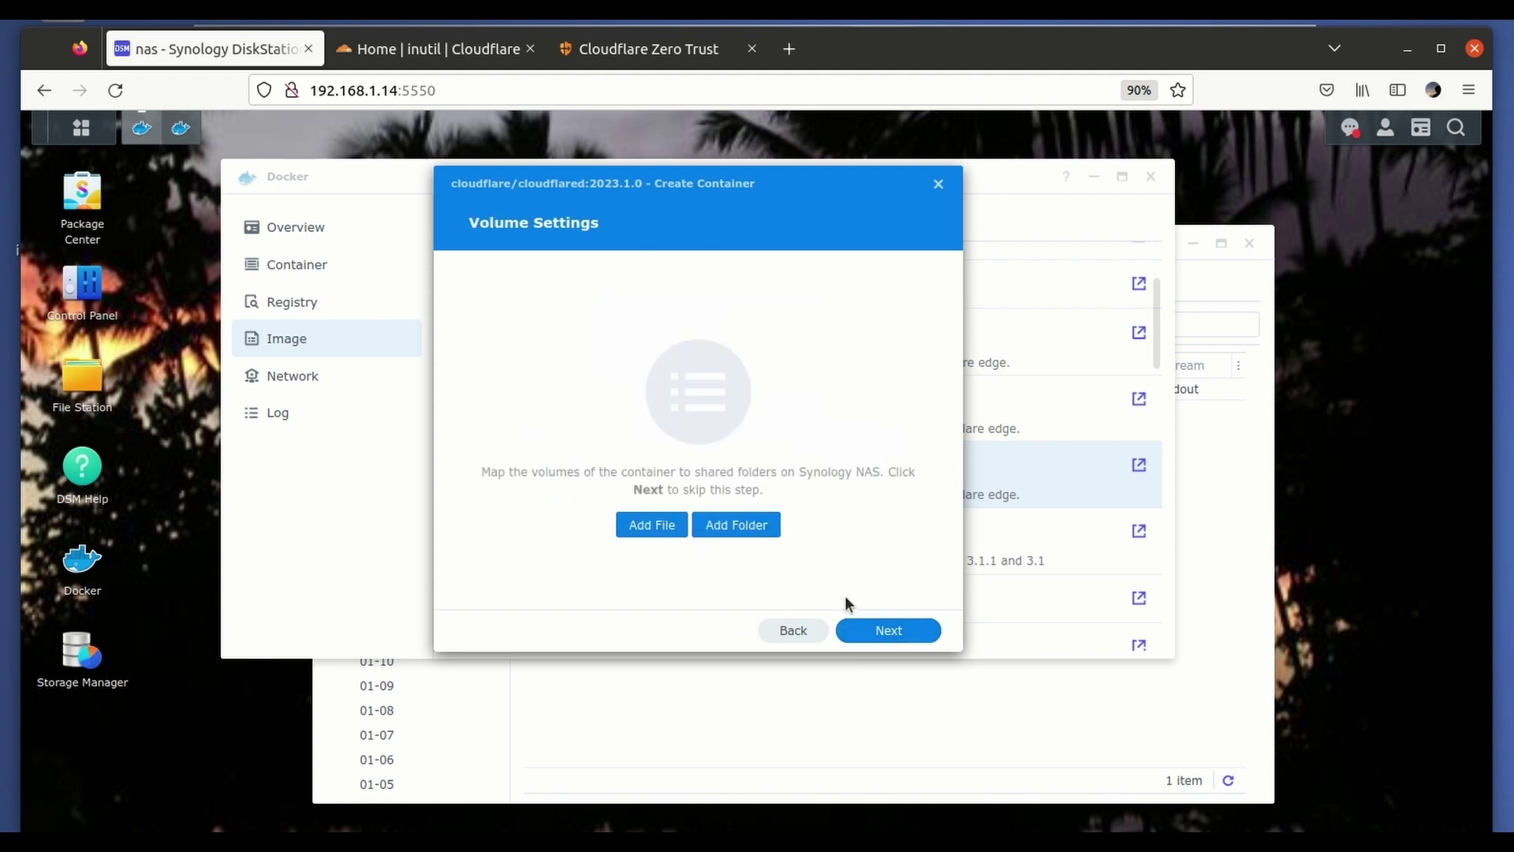
click(893, 634)
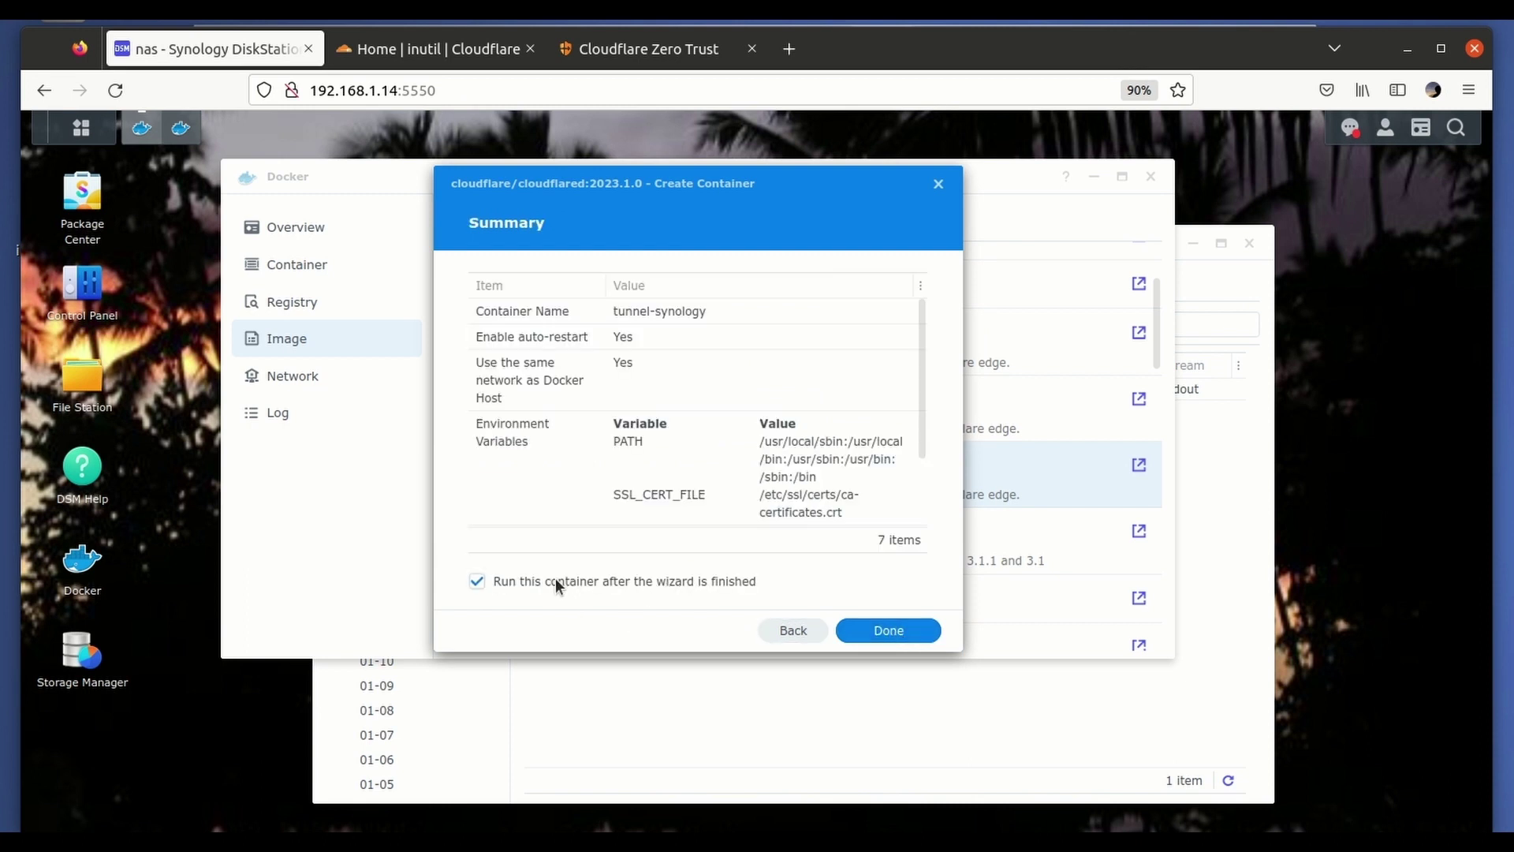
click(882, 631)
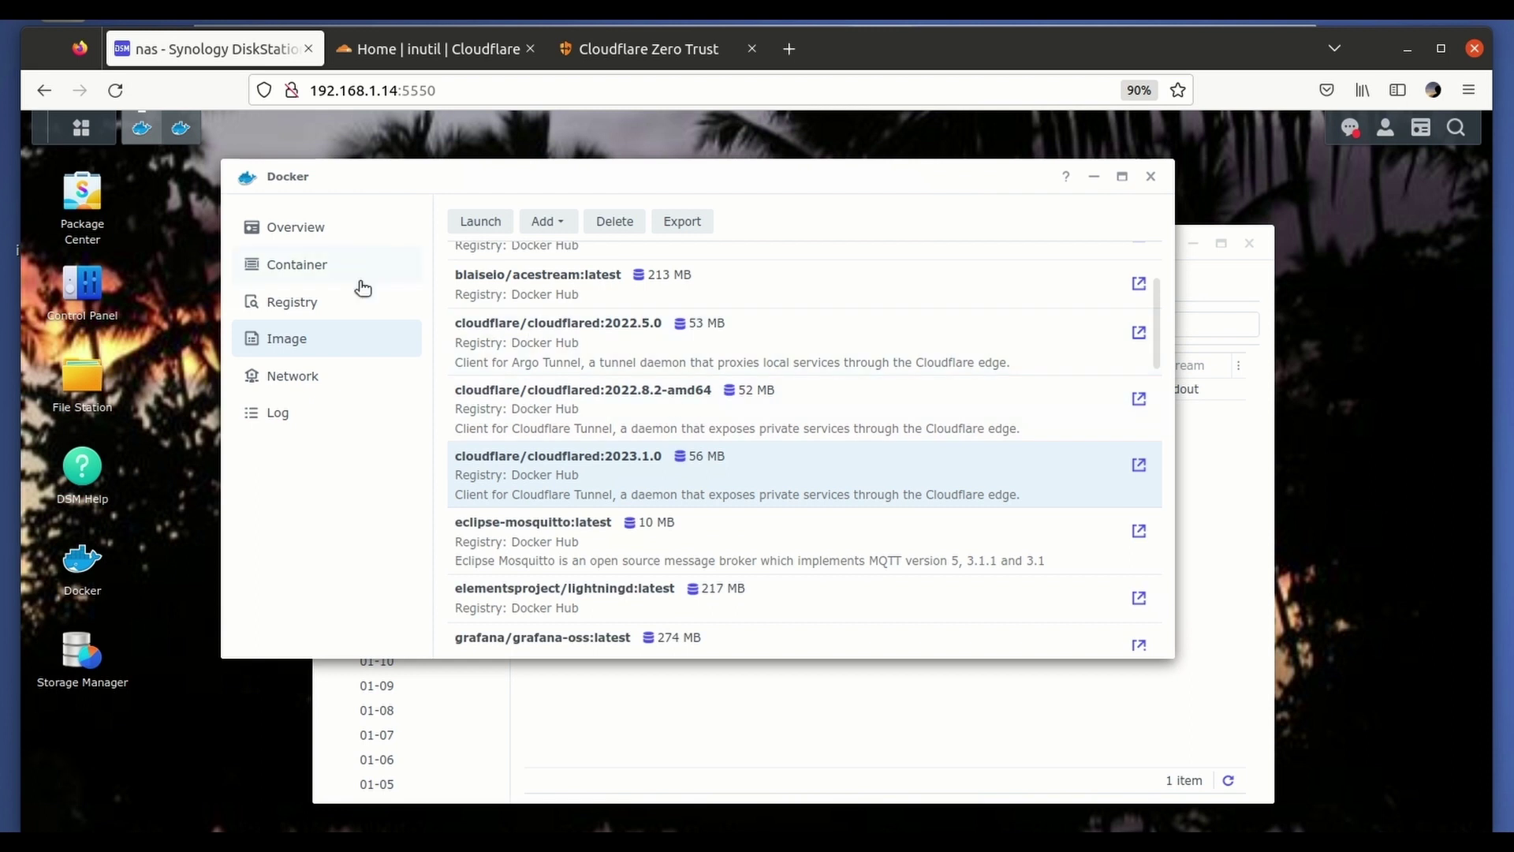
Show the Container list and find tunnel-synology running from cloudflared 2023.1.0.
click(335, 279)
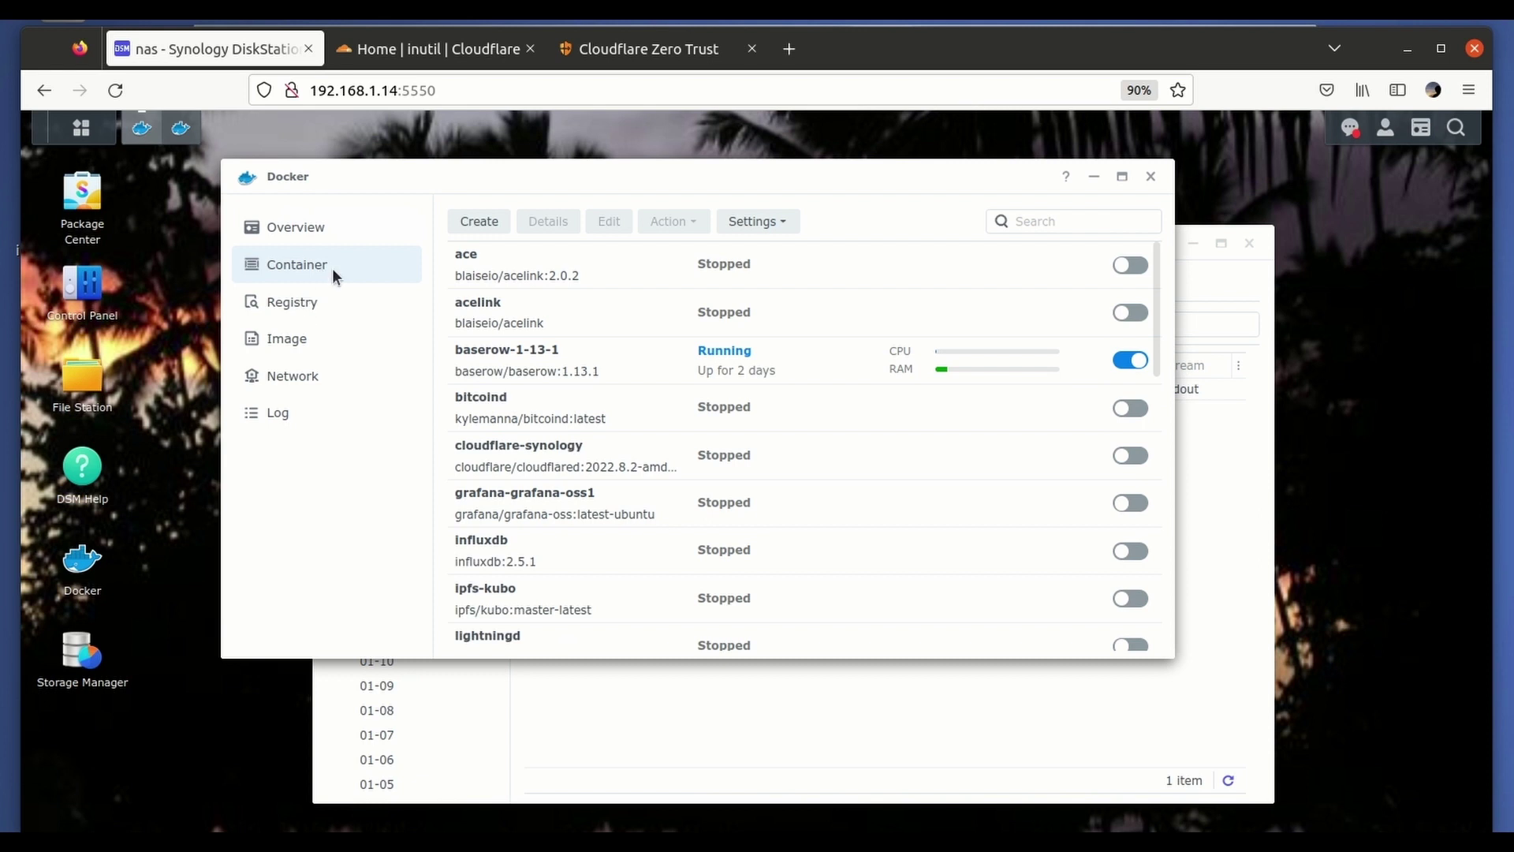
scroll(585, 323, down, 8)
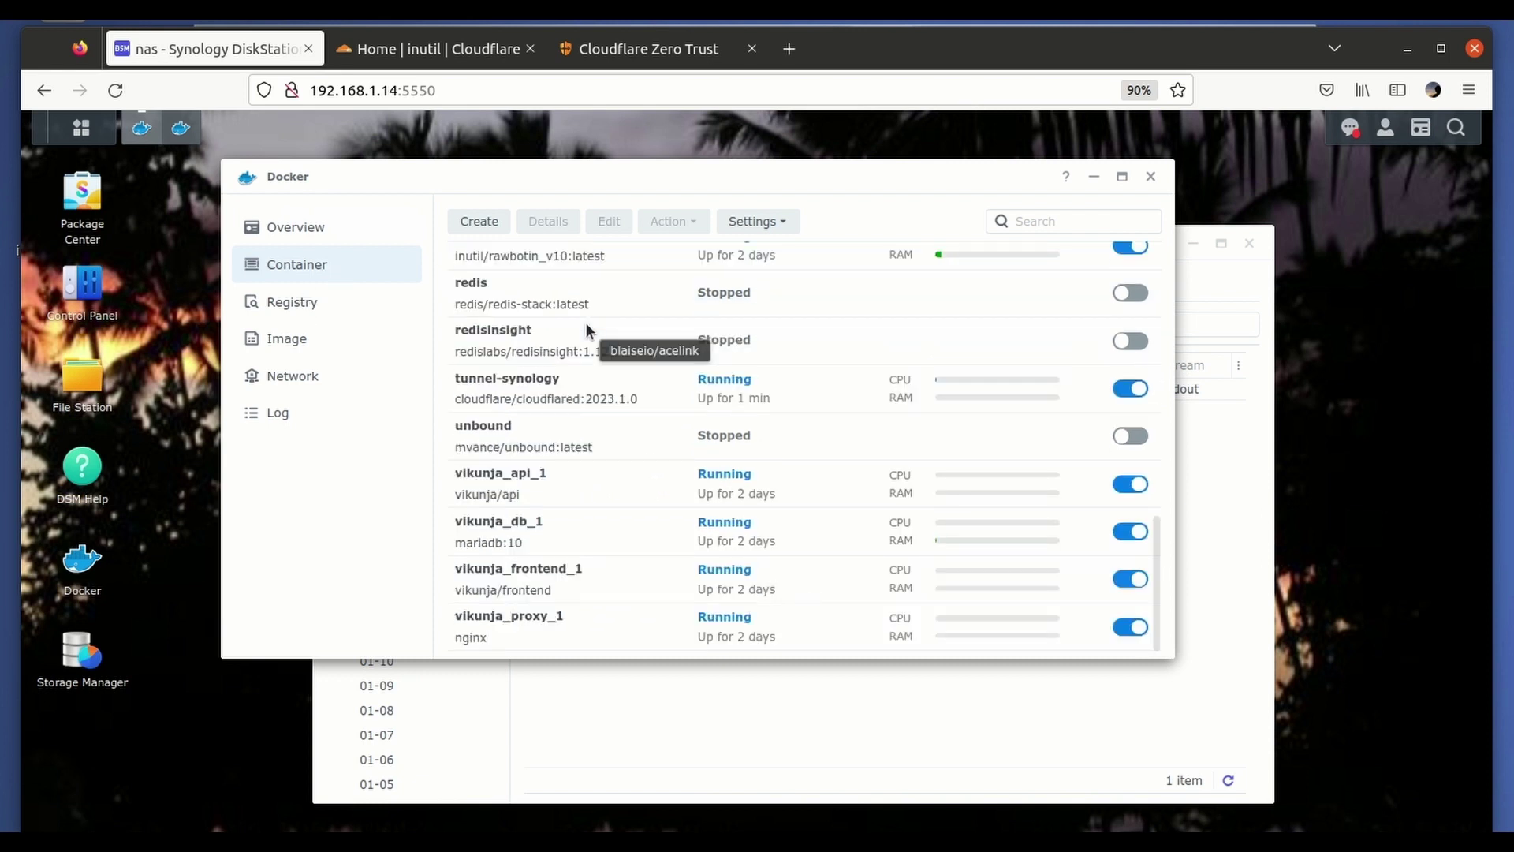
scroll(585, 324, up, 6)
scroll(586, 323, up, 2)
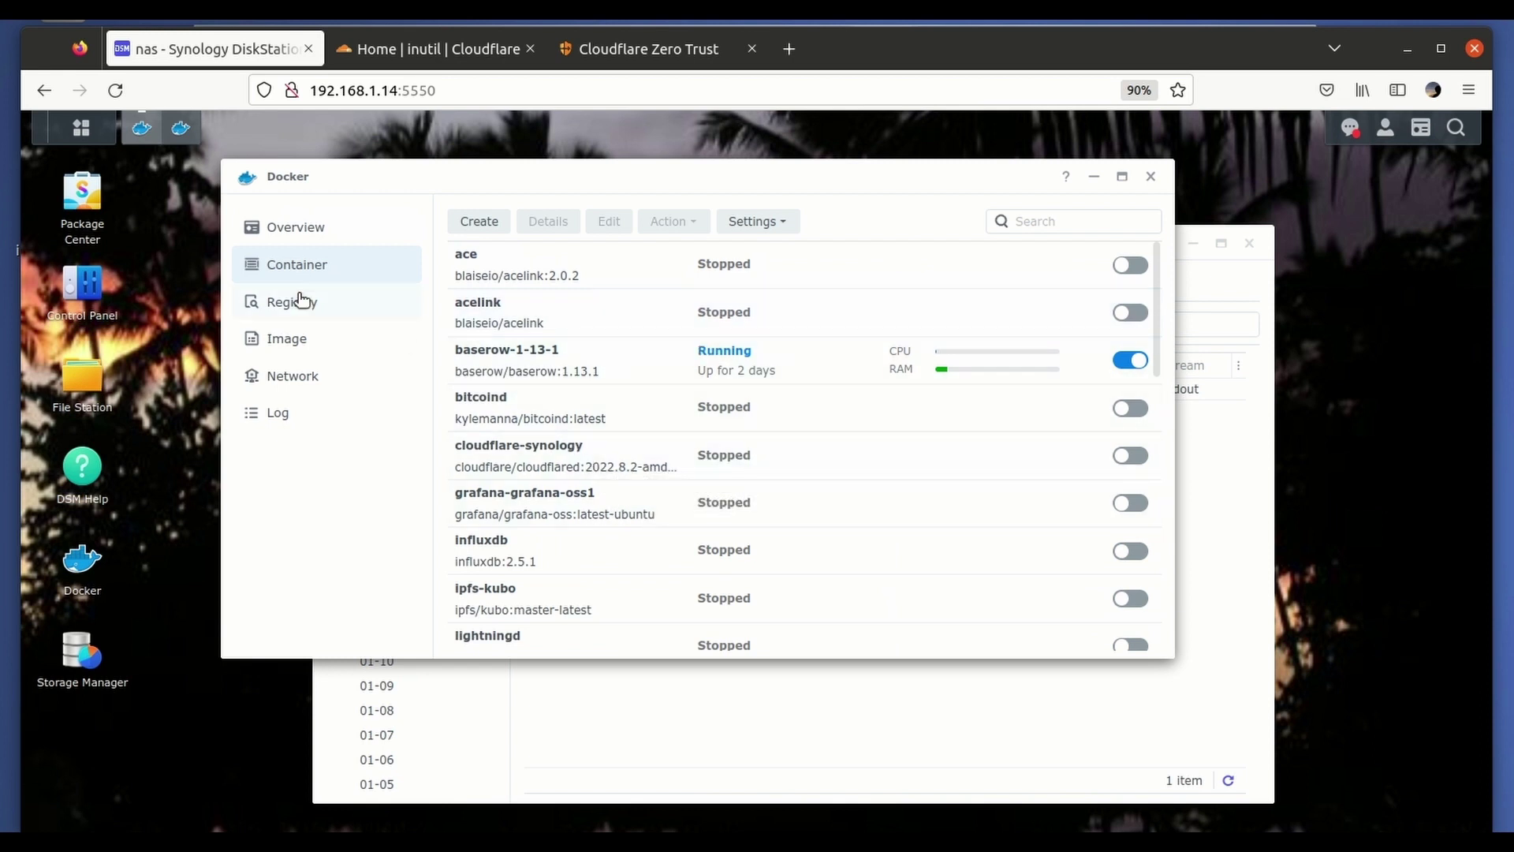
scroll(524, 395, down, 4)
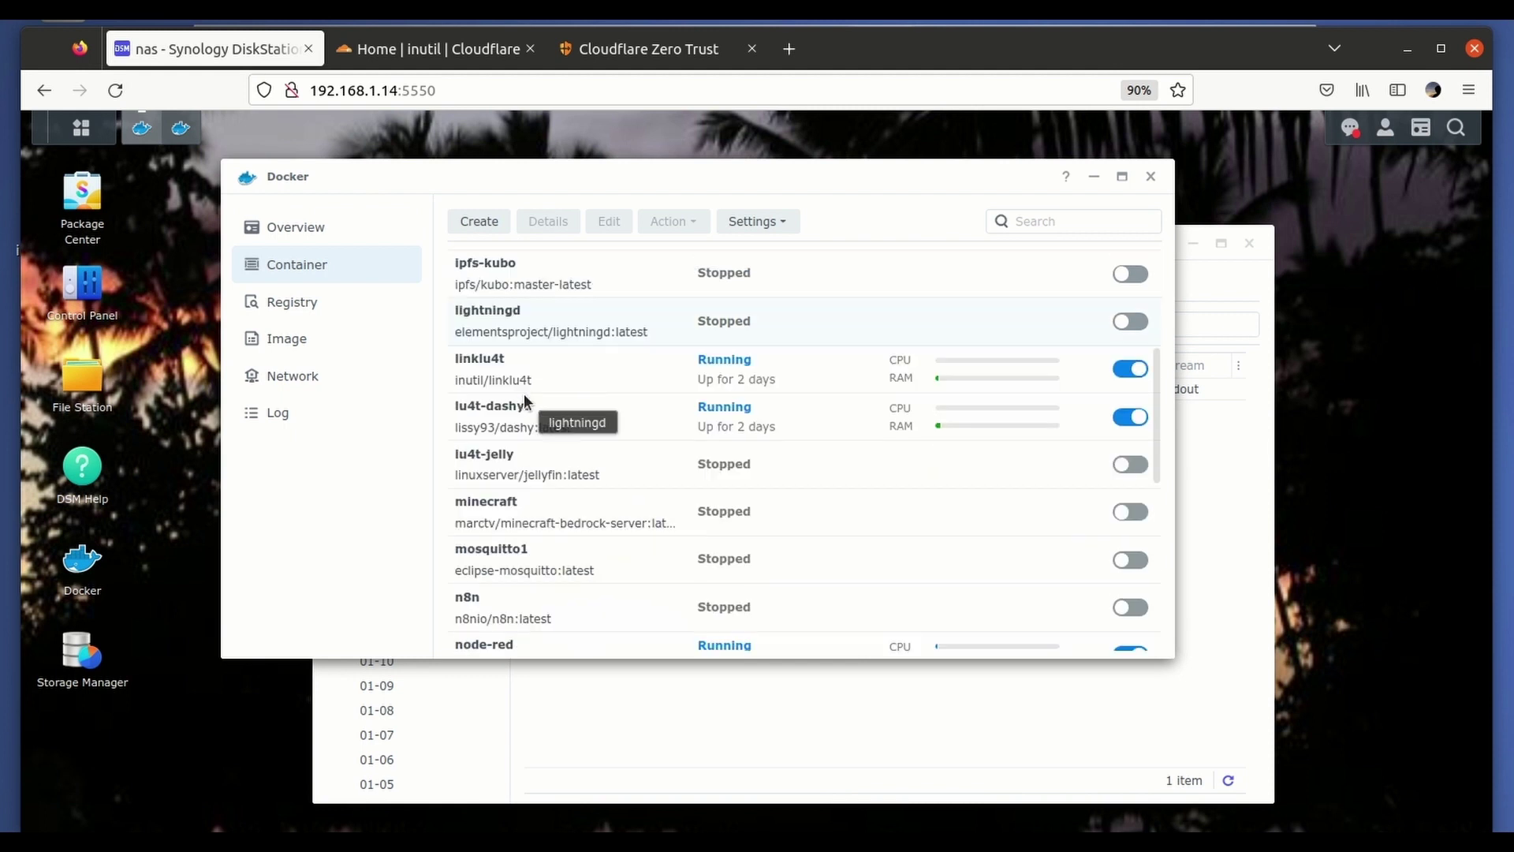
scroll(524, 398, down, 4)
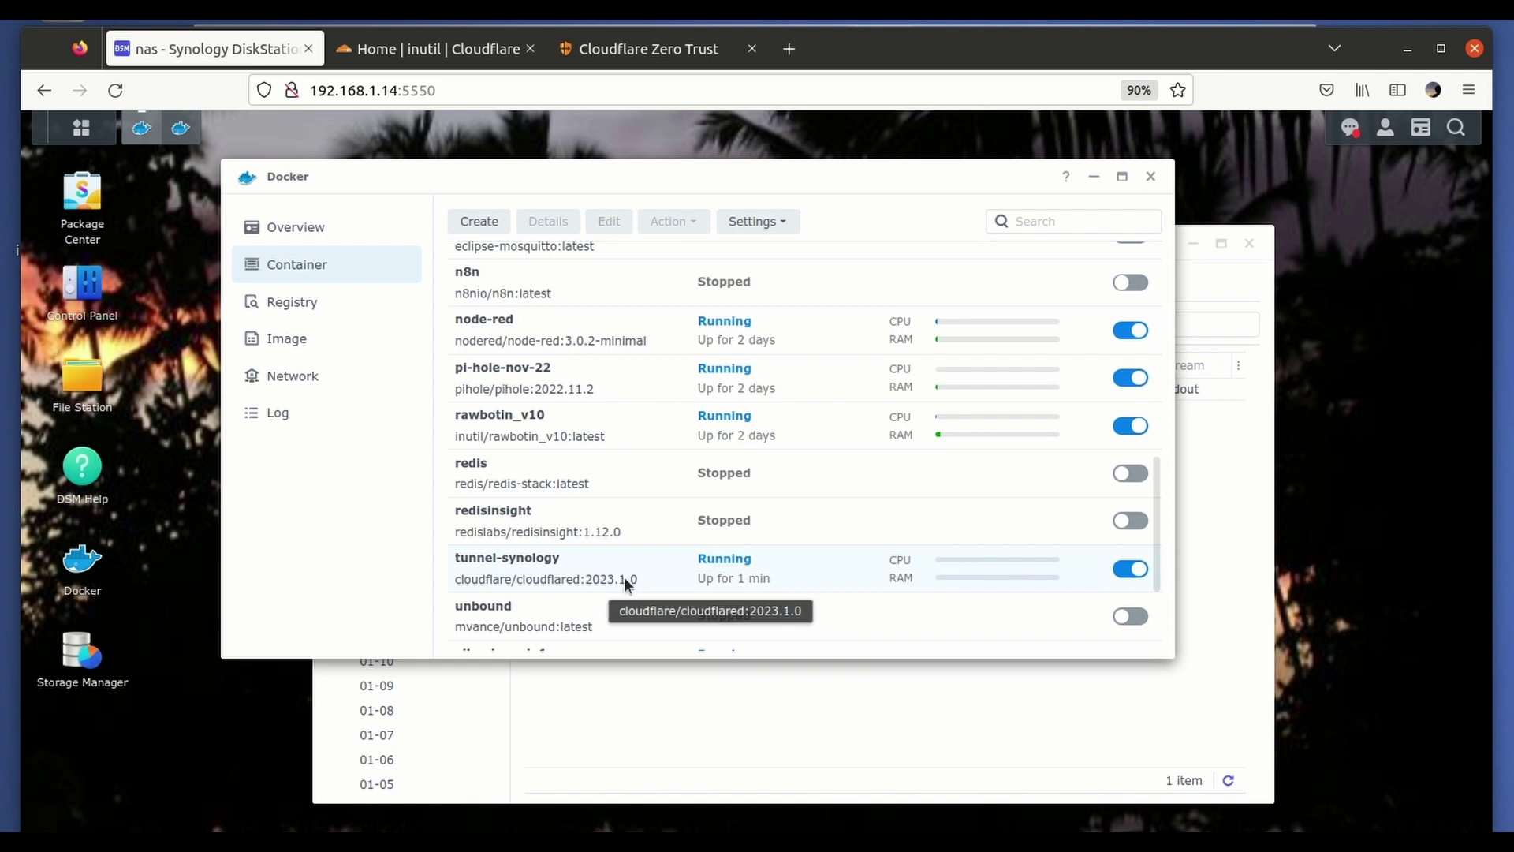
Check tunnel-synology's log for registered connections, then return to the Cloudflare Zero Trust tab.
double_click(623, 576)
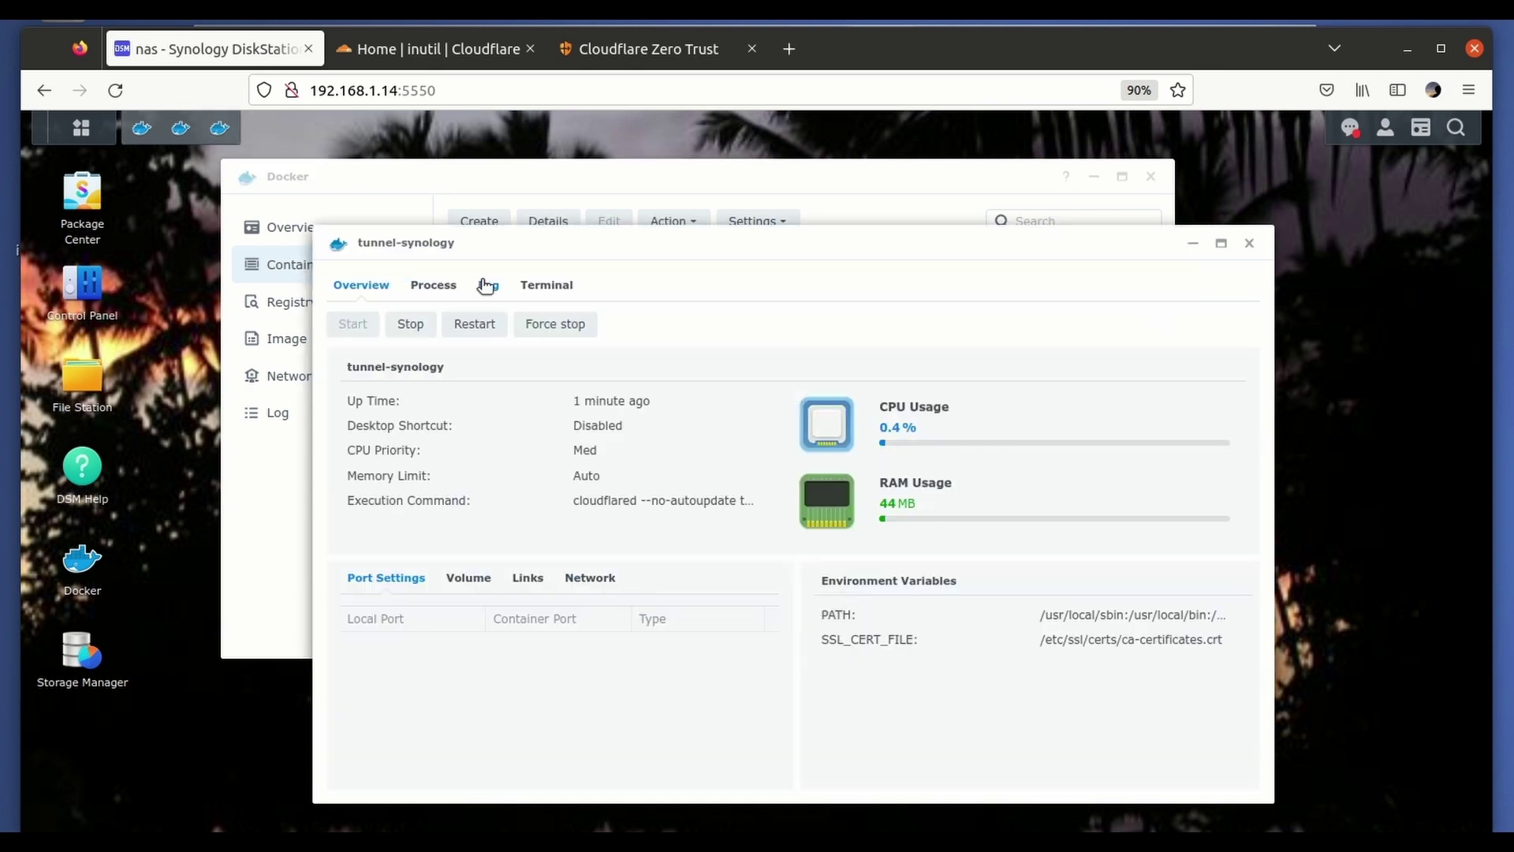
click(484, 289)
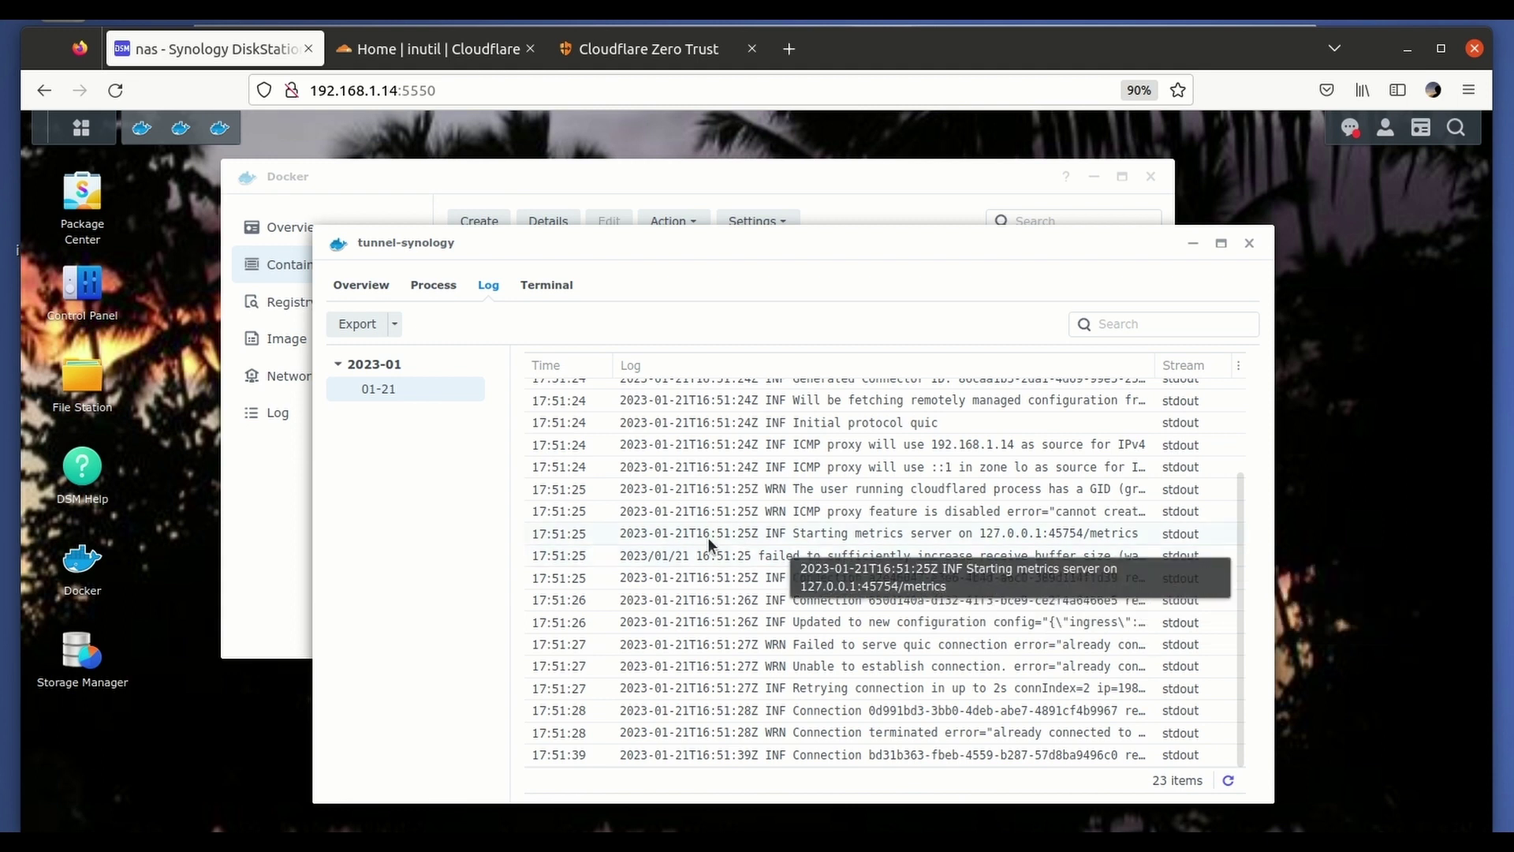
click(666, 52)
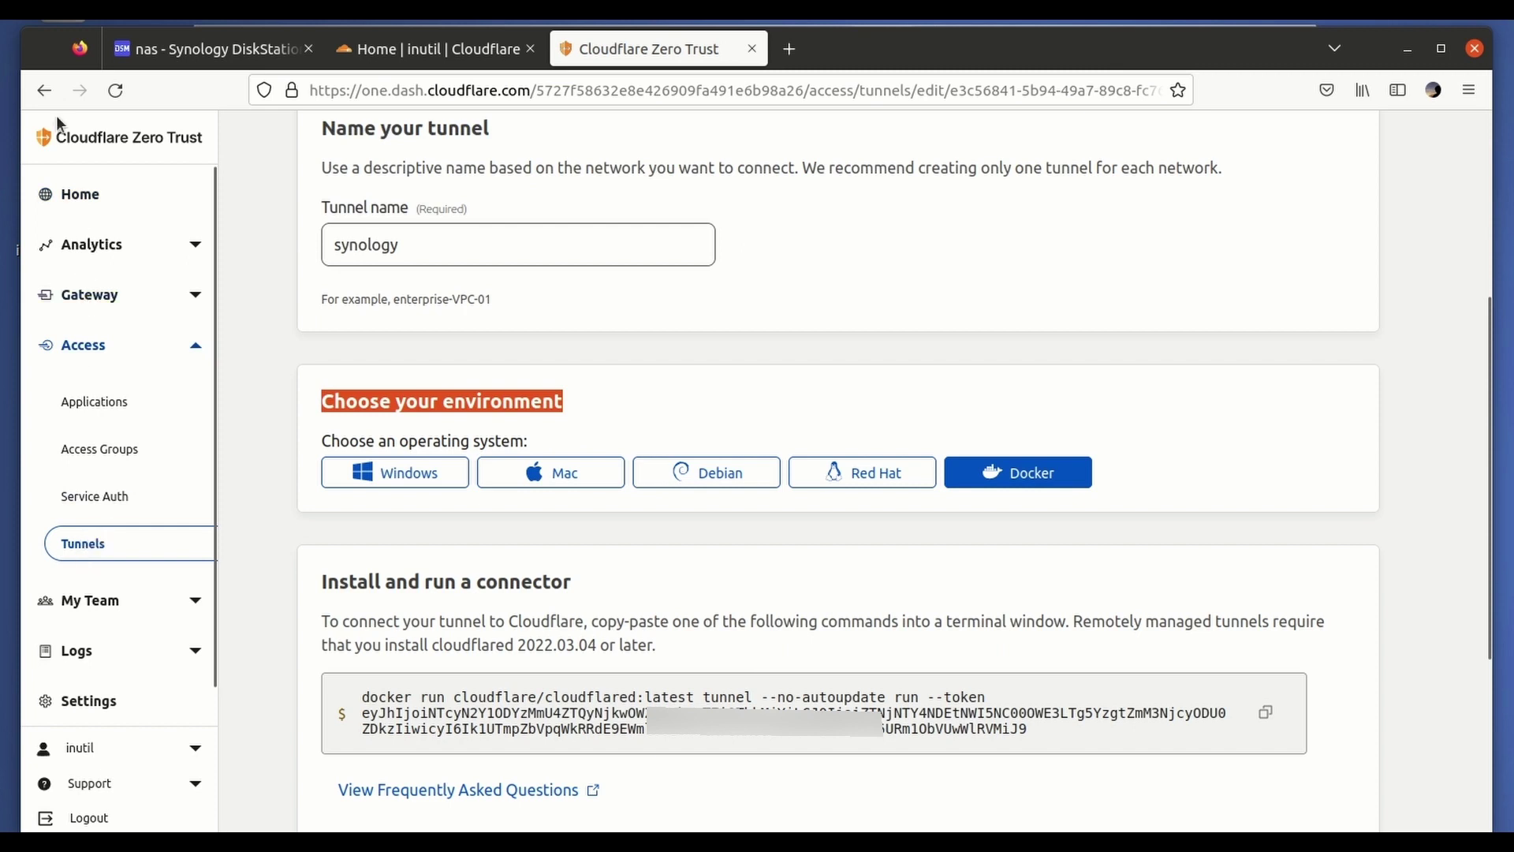
Go back to the Tunnels list, where the synology tunnel now shows HEALTHY.
scroll(343, 248, up, 5)
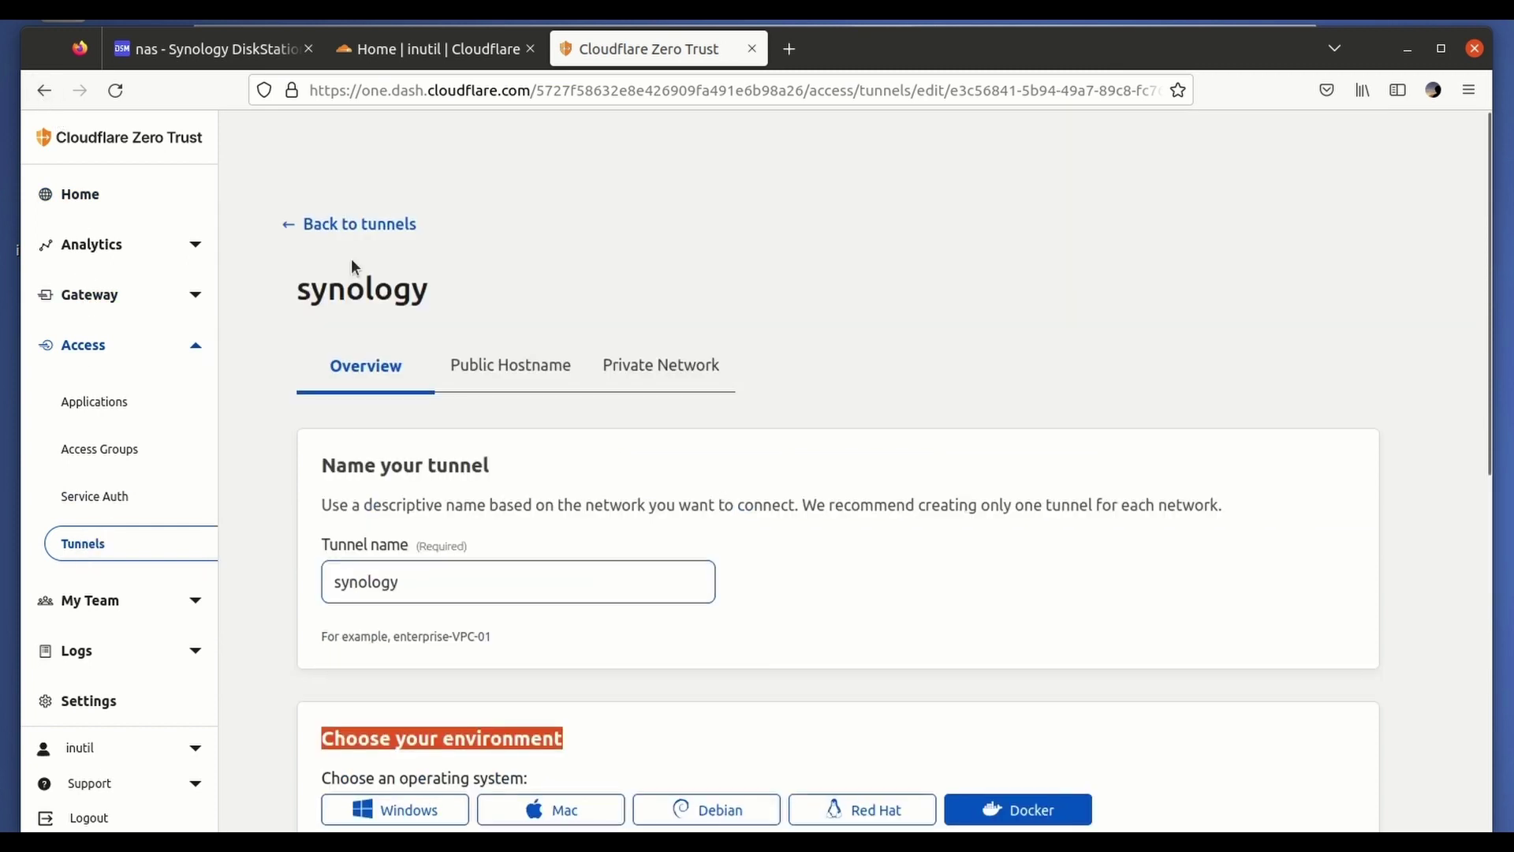
click(304, 226)
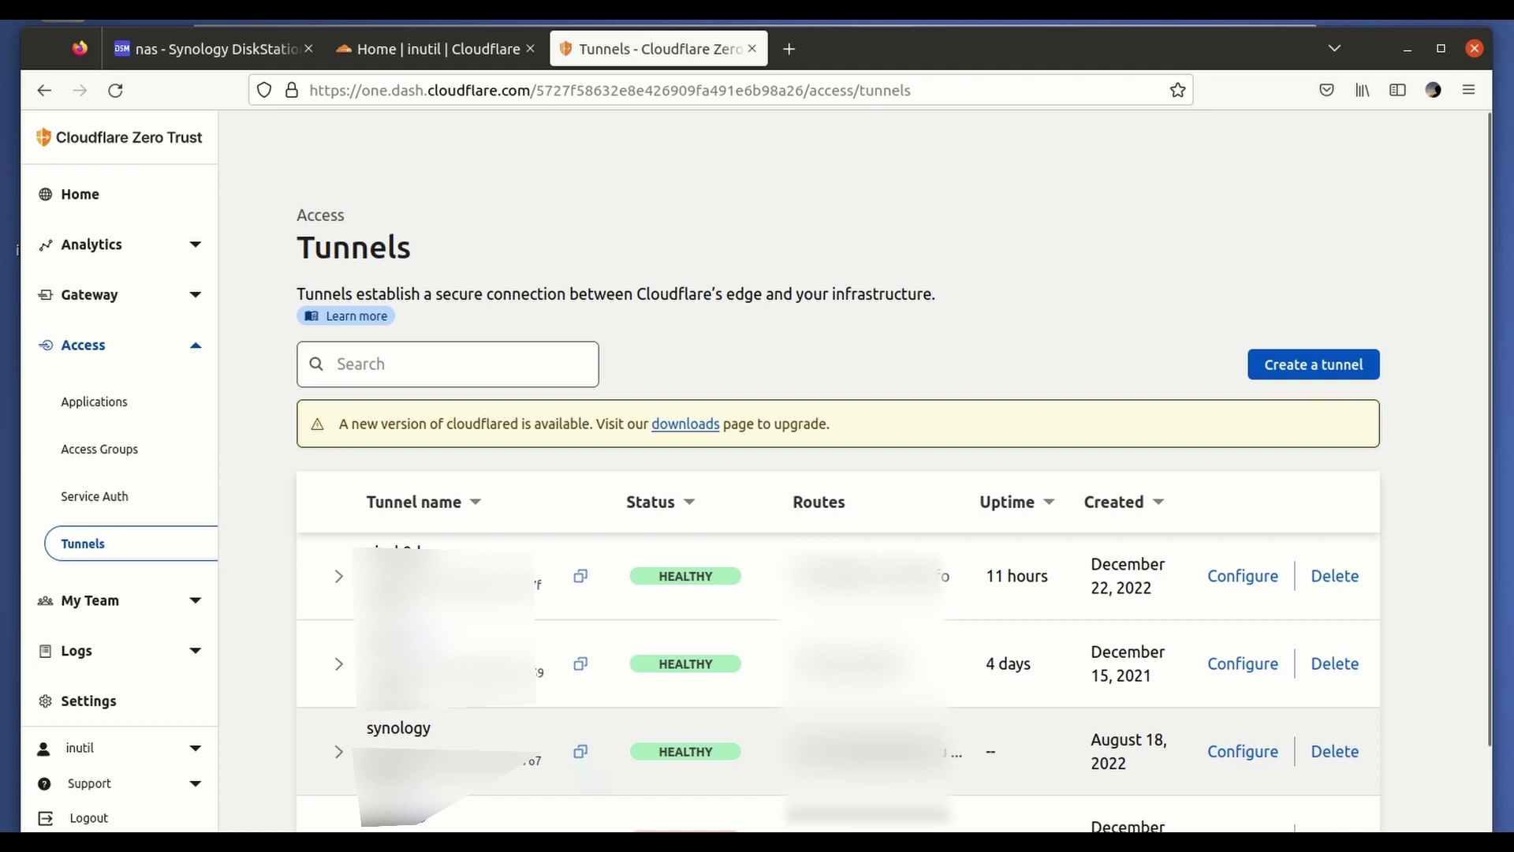
Refresh the tunnel-synology log to confirm version 2023.1.0, then close its window.
click(189, 50)
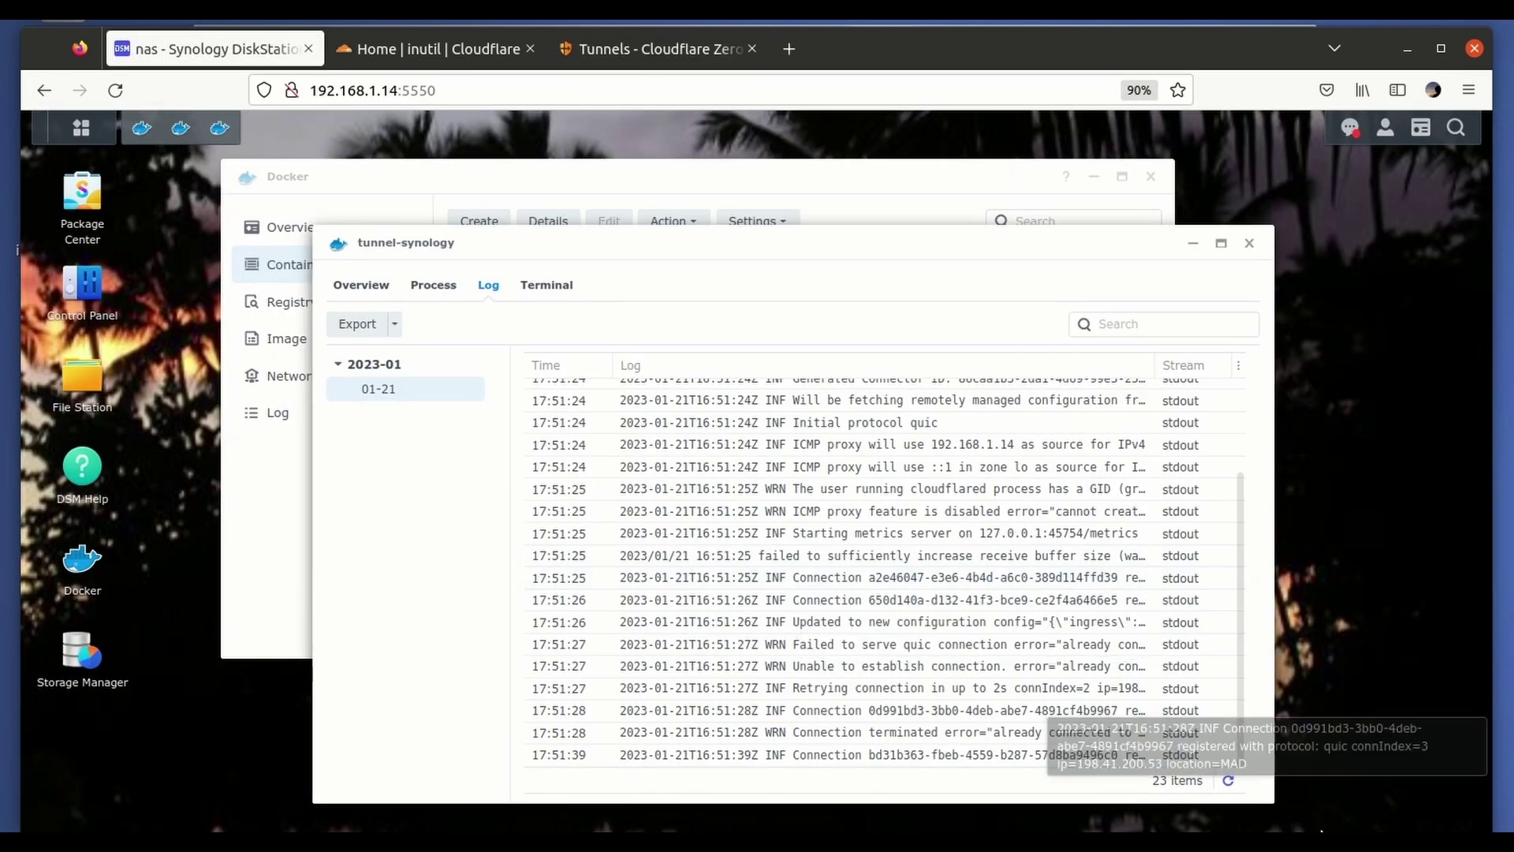
click(1229, 781)
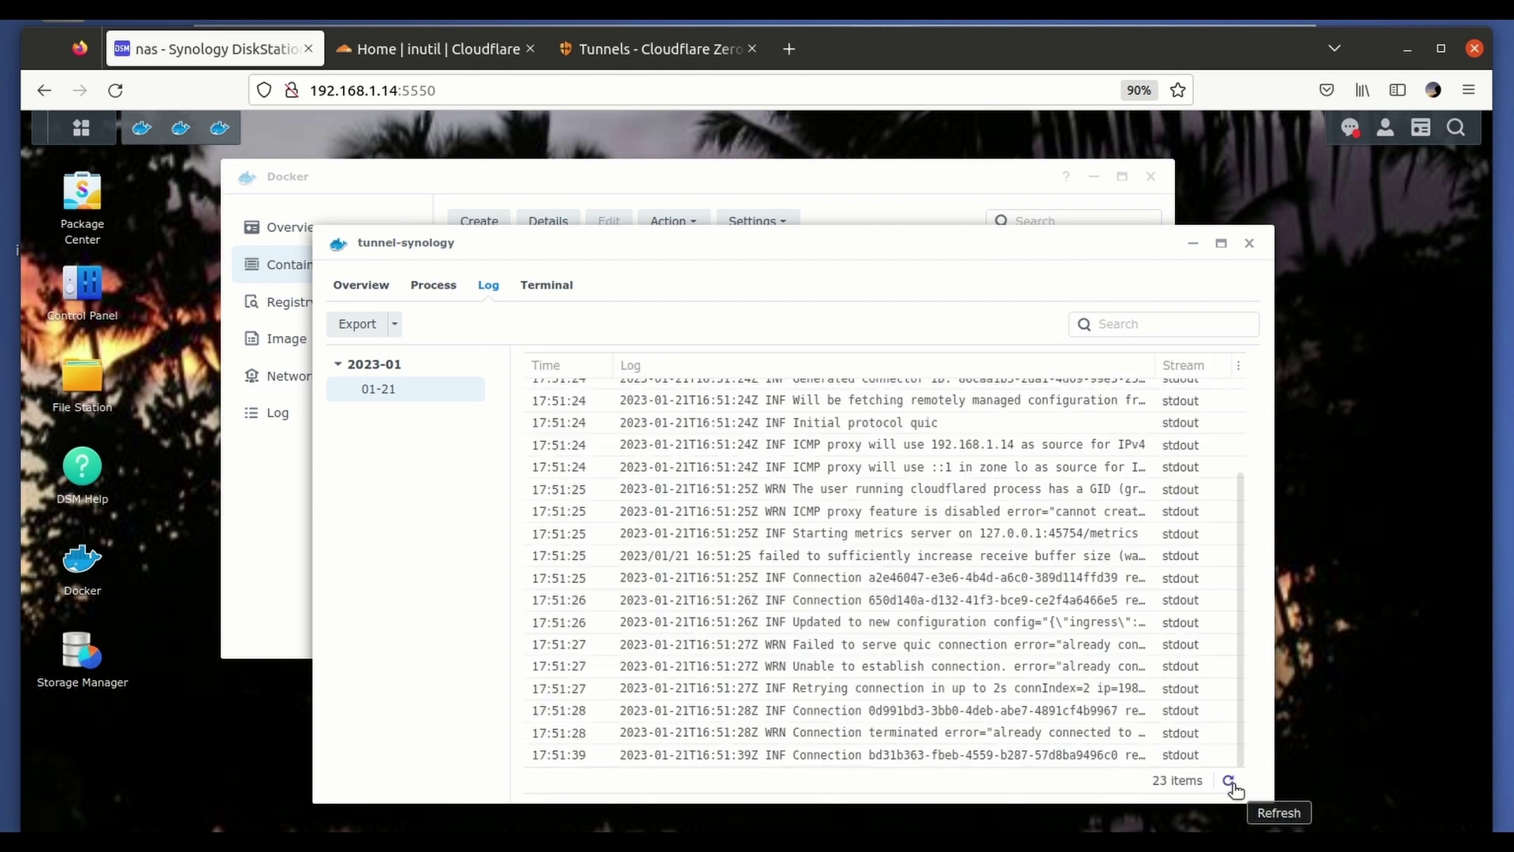
scroll(1019, 707, up, 3)
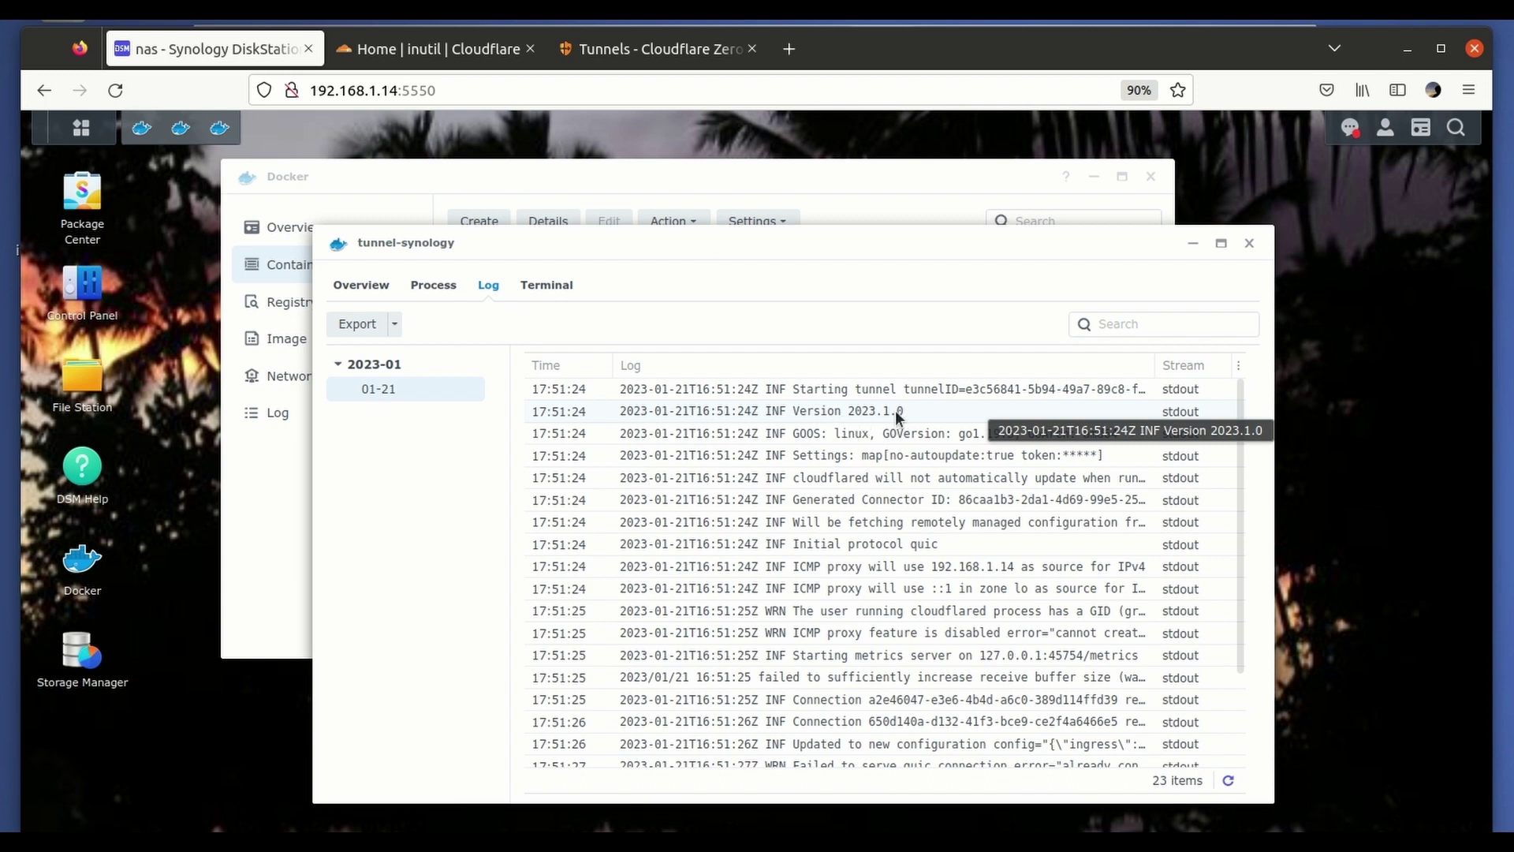
click(1249, 244)
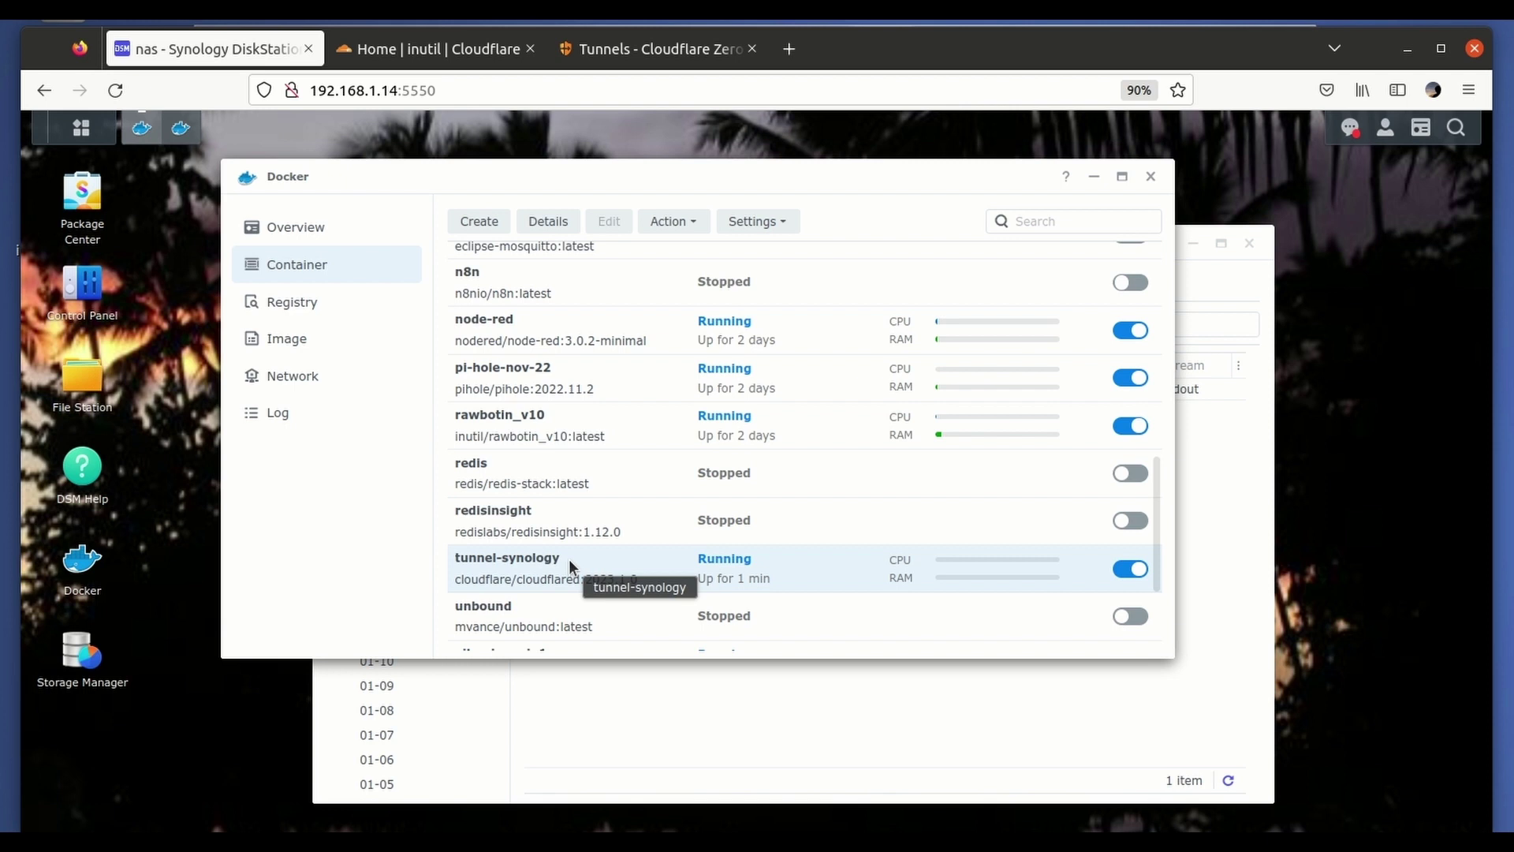
Load Node-RED in a new tab through its external address 'nodered.094'.
click(787, 52)
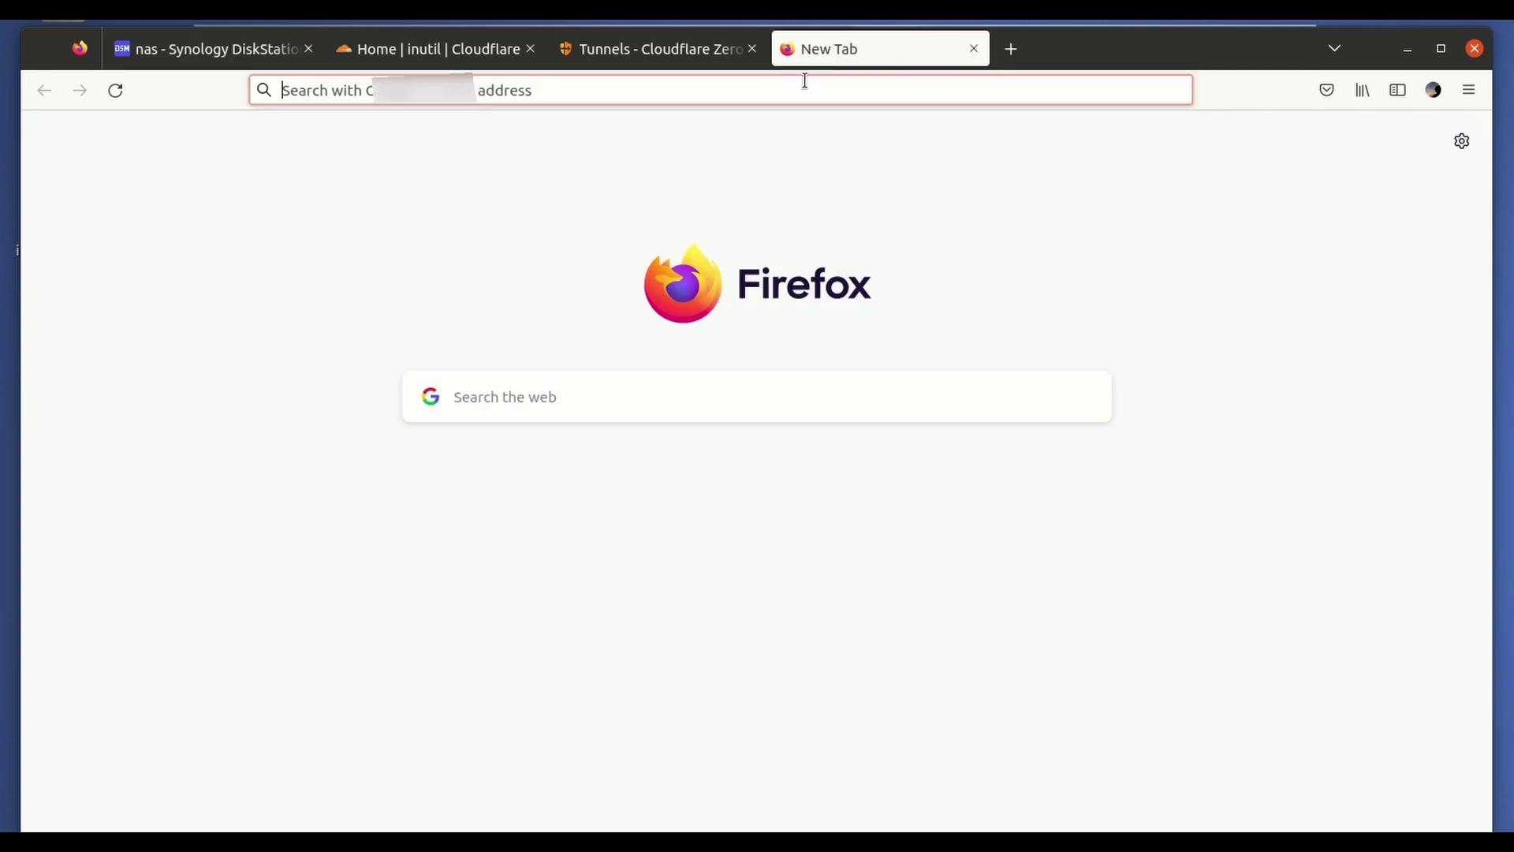
text(node)
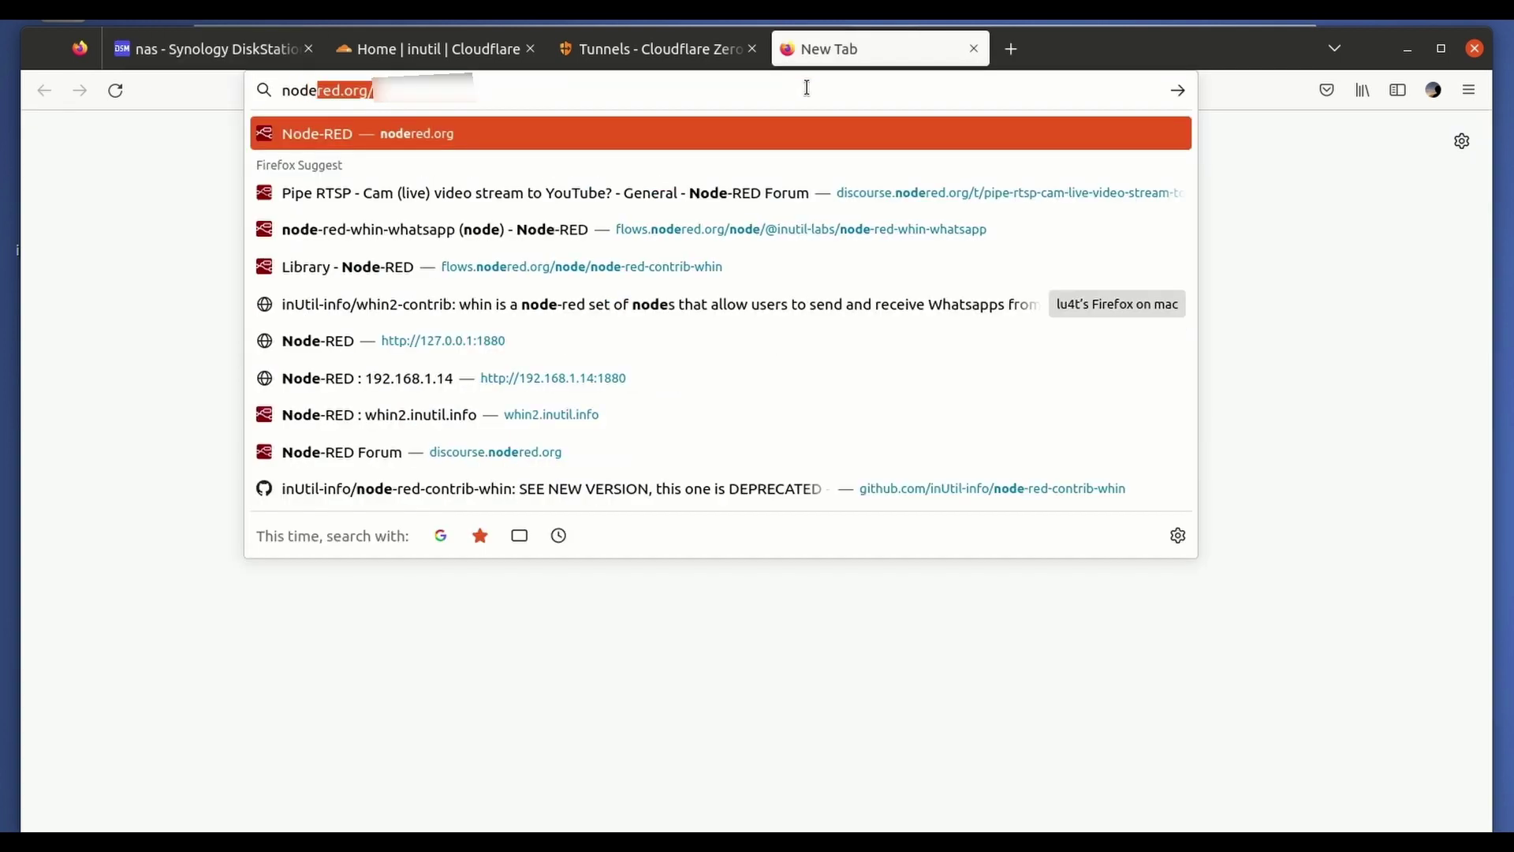
text(red.094)
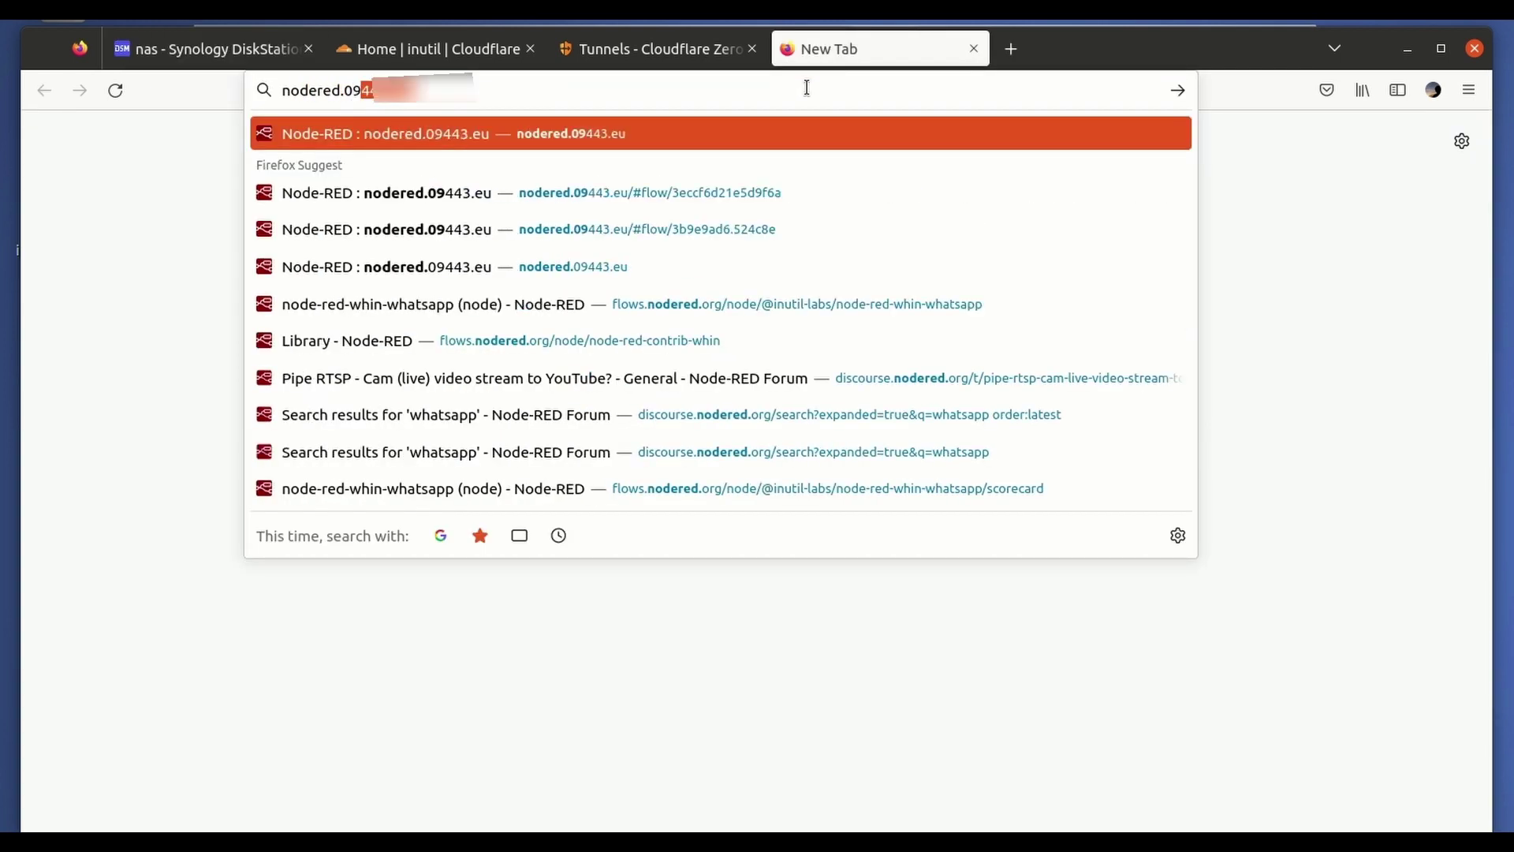
key(Return)
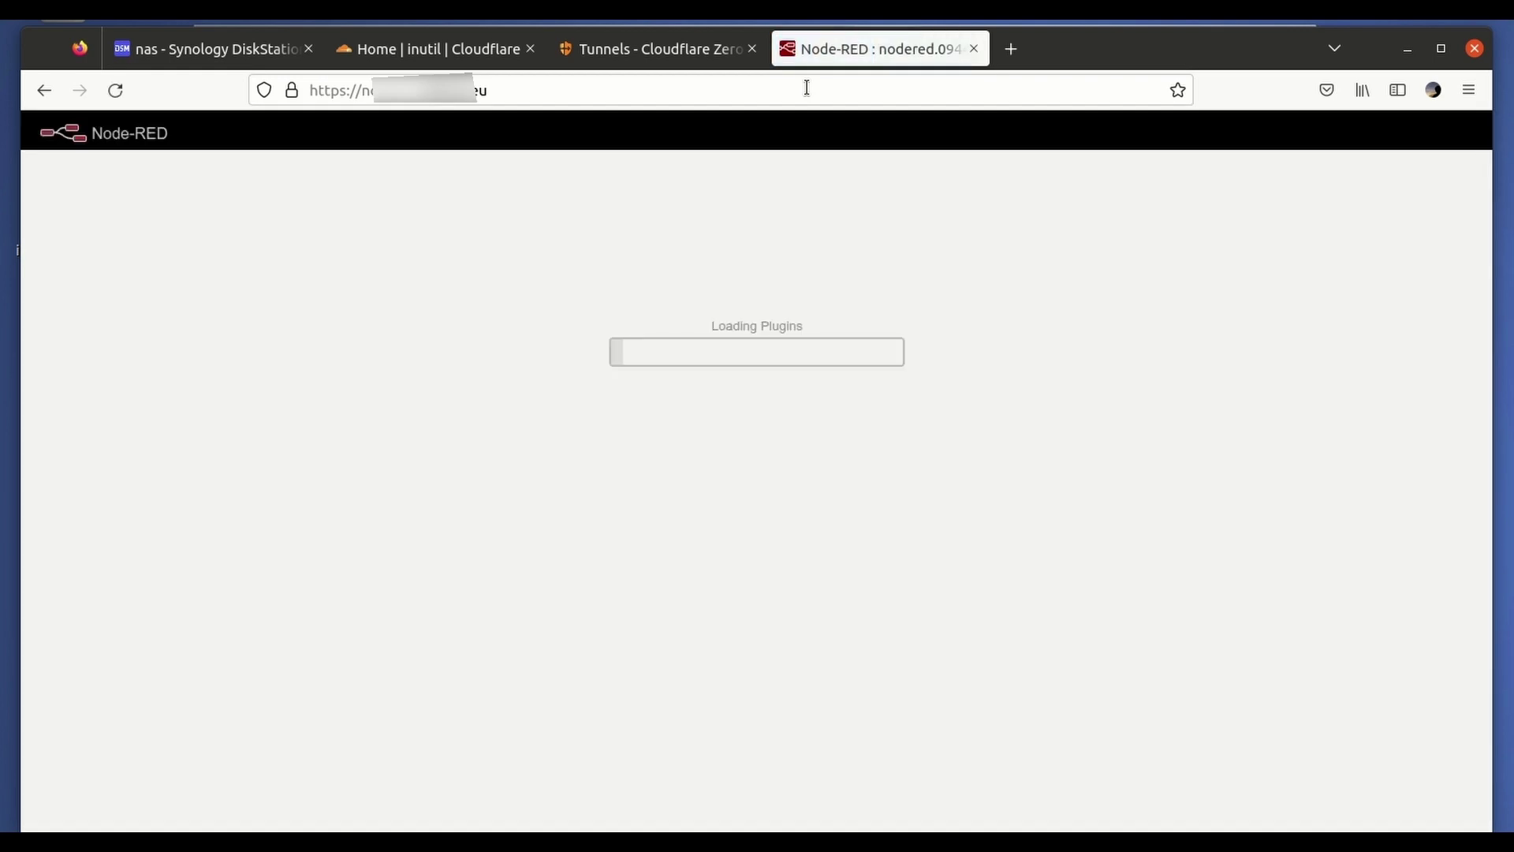